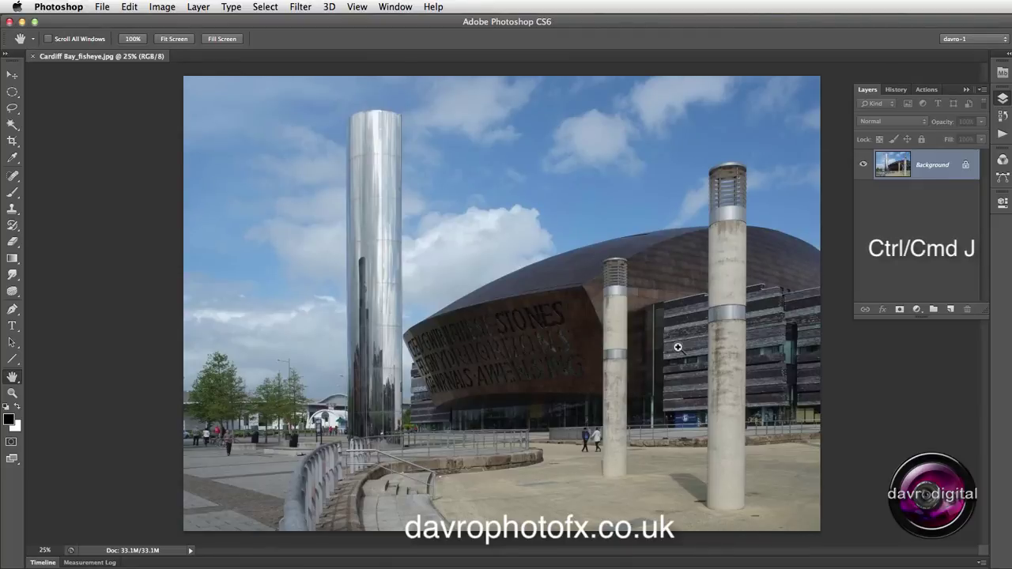
# Duplicate the Background layer and start a Fisheye warp on the copy
pyautogui.press('super+j')
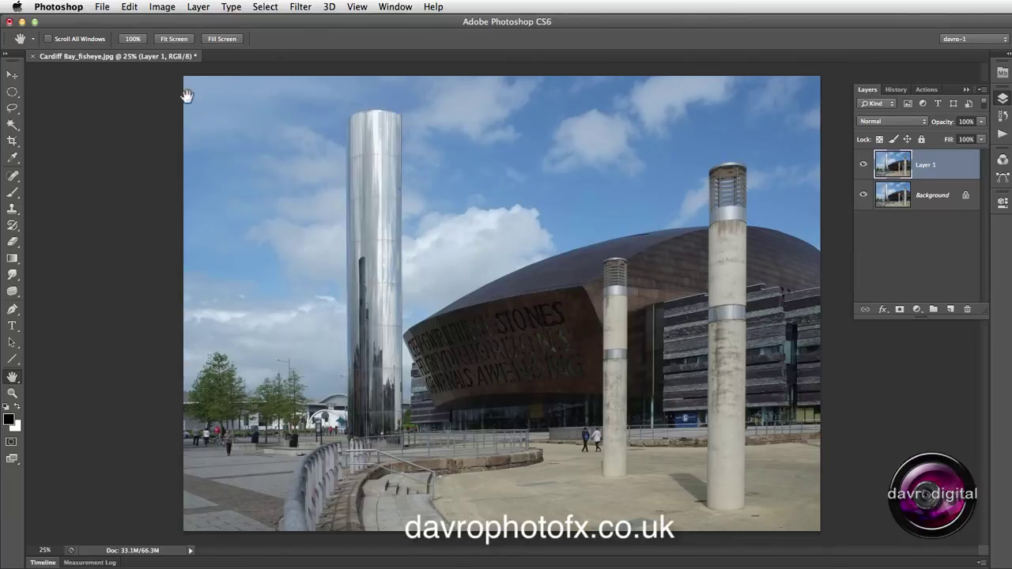
pyautogui.click(129, 10)
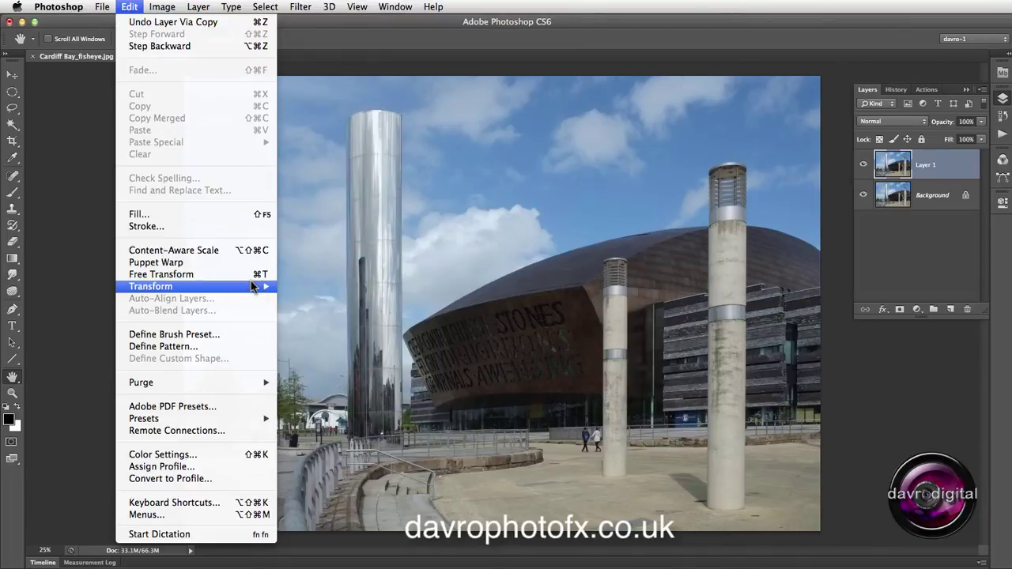
pyautogui.moveTo(250, 289)
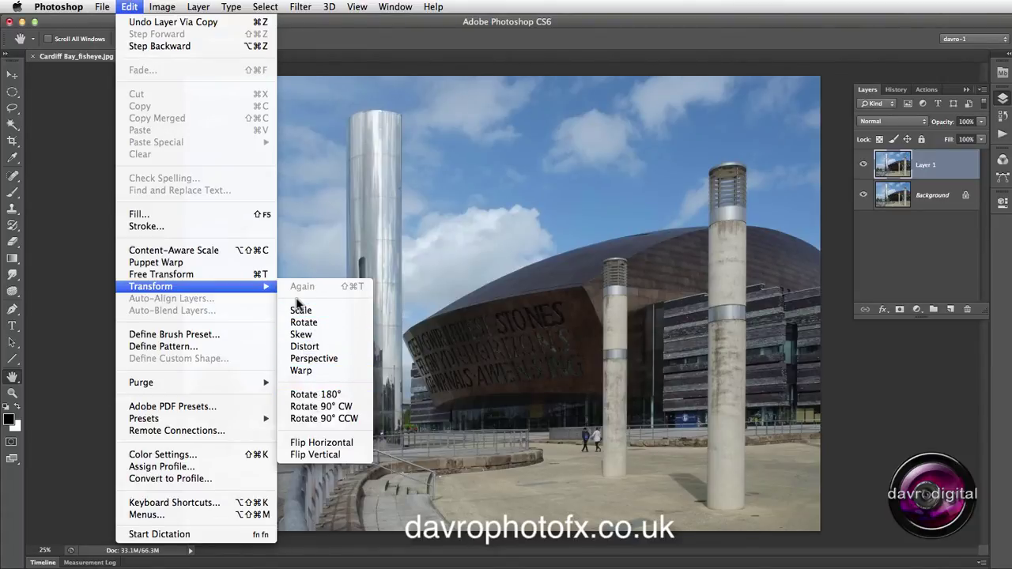
pyautogui.click(205, 273)
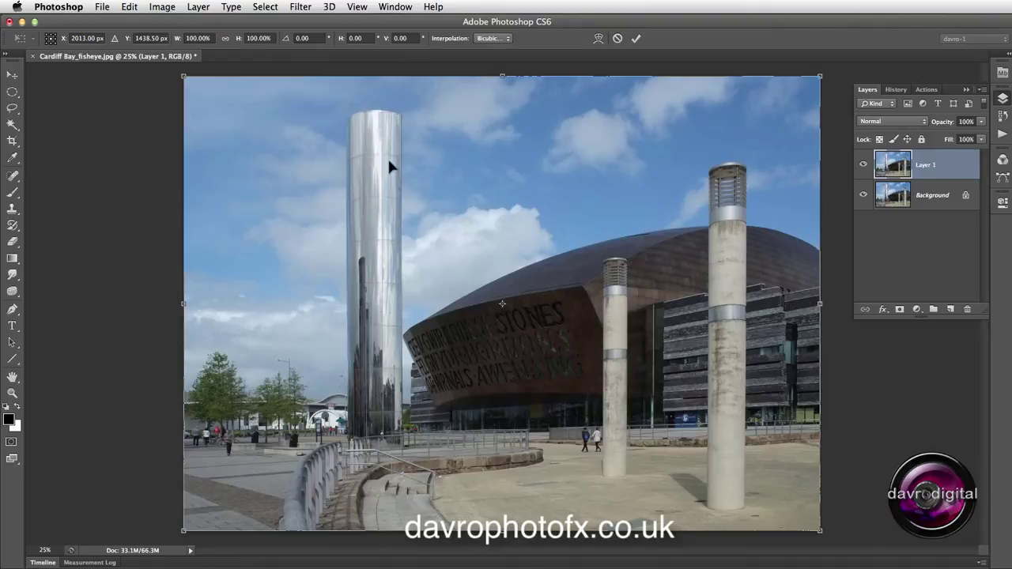
pyautogui.rightClick(441, 182)
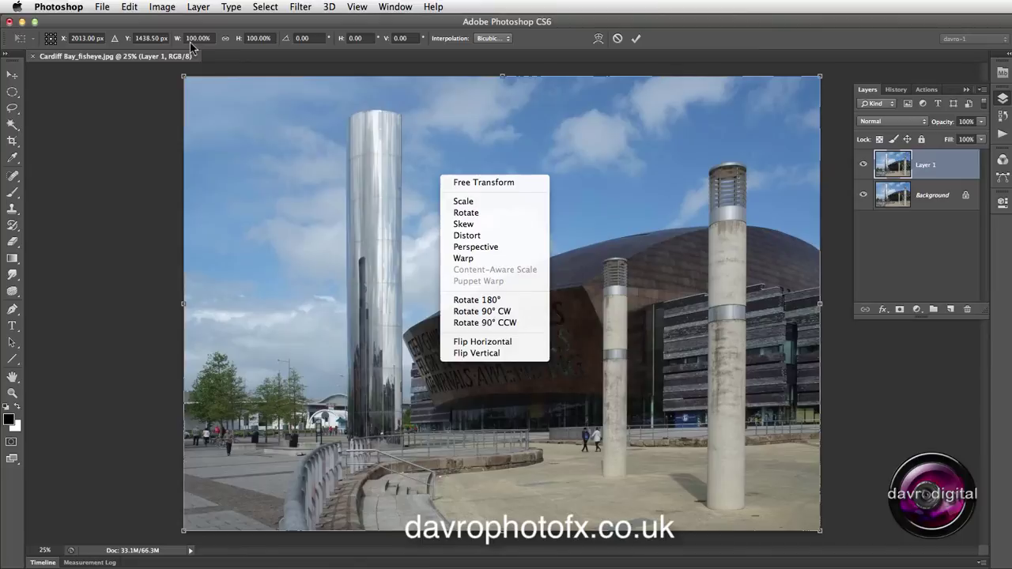
pyautogui.click(461, 259)
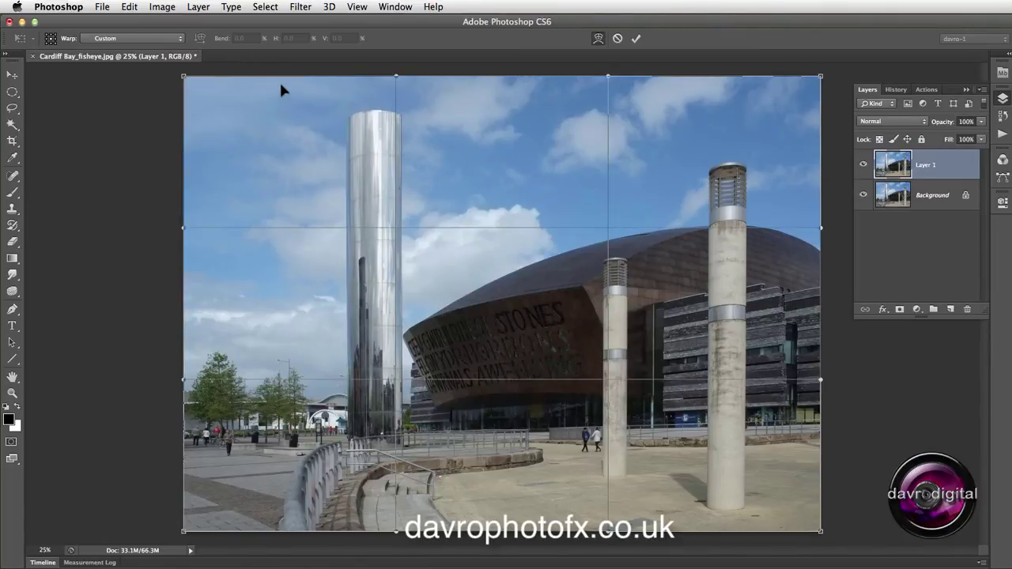
pyautogui.click(141, 45)
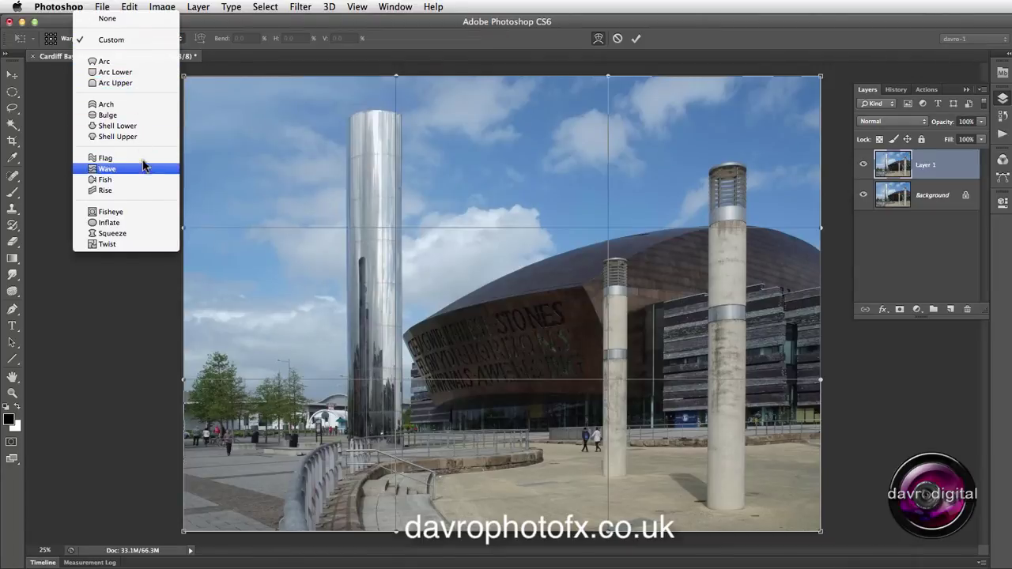
pyautogui.click(142, 218)
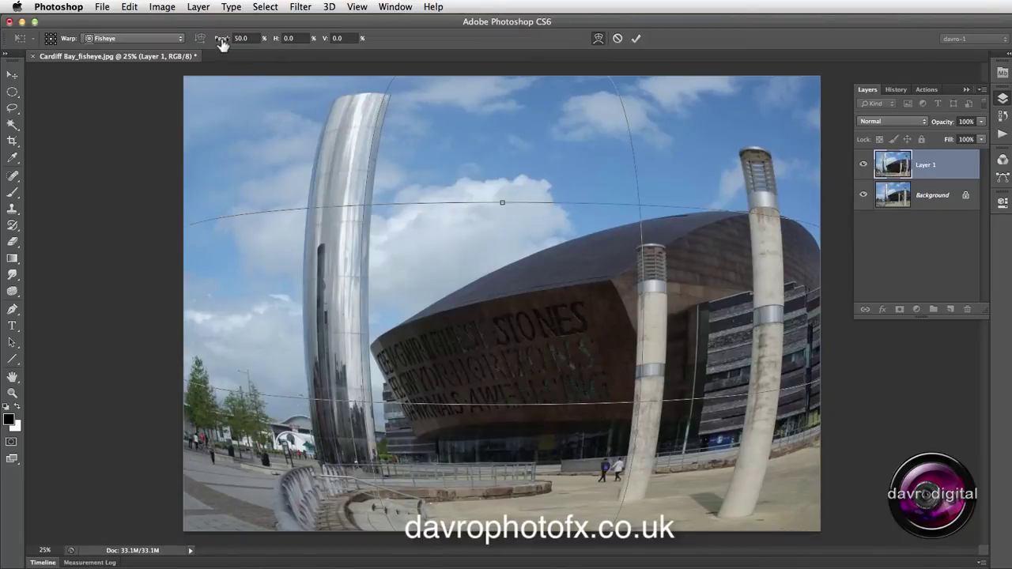
# Set the Fisheye warp's bend to 58.9% and apply the transformation
pyautogui.moveTo(219, 42); pyautogui.dragTo(241, 48)
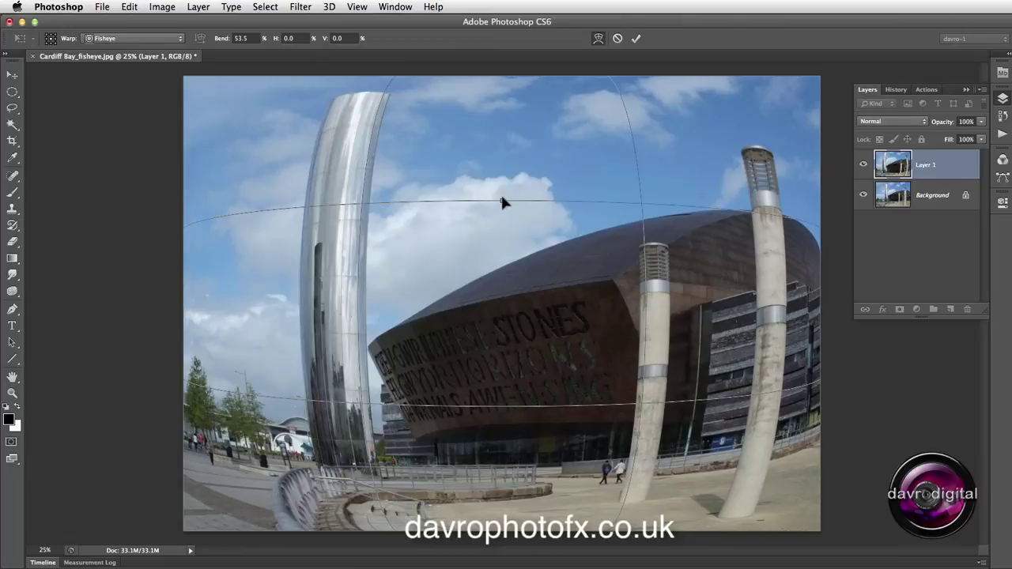
pyautogui.moveTo(501, 200)
pyautogui.mouseDown()
pyautogui.moveTo(502, 210)
pyautogui.moveTo(502, 201)
pyautogui.mouseUp()
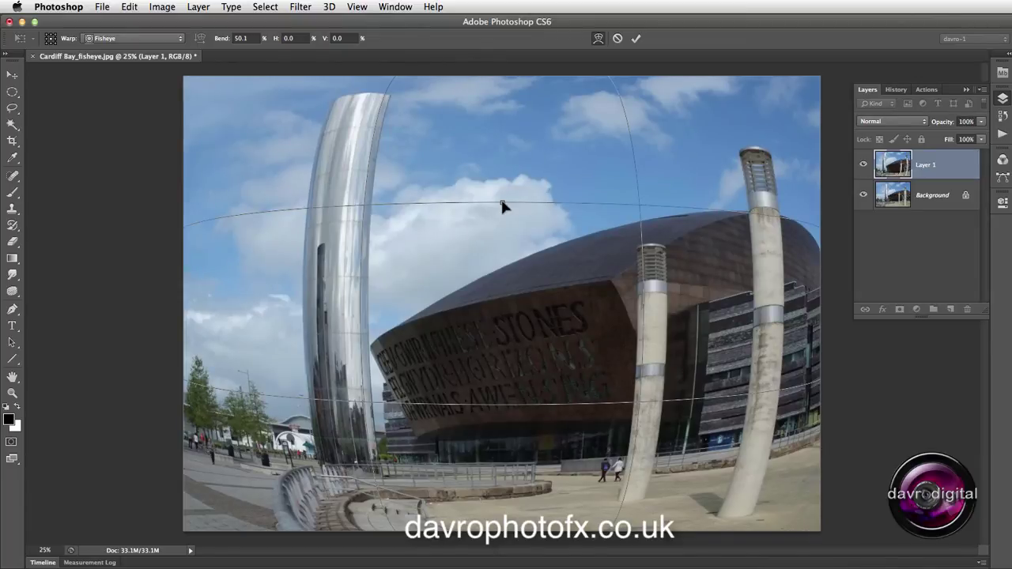
pyautogui.moveTo(501, 201); pyautogui.dragTo(501, 198)
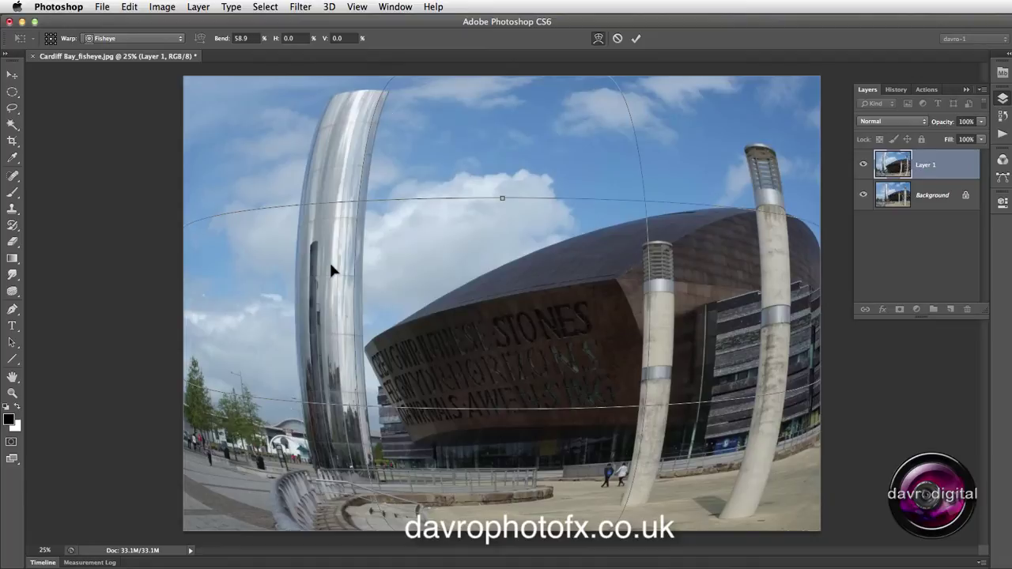
pyautogui.press('space')
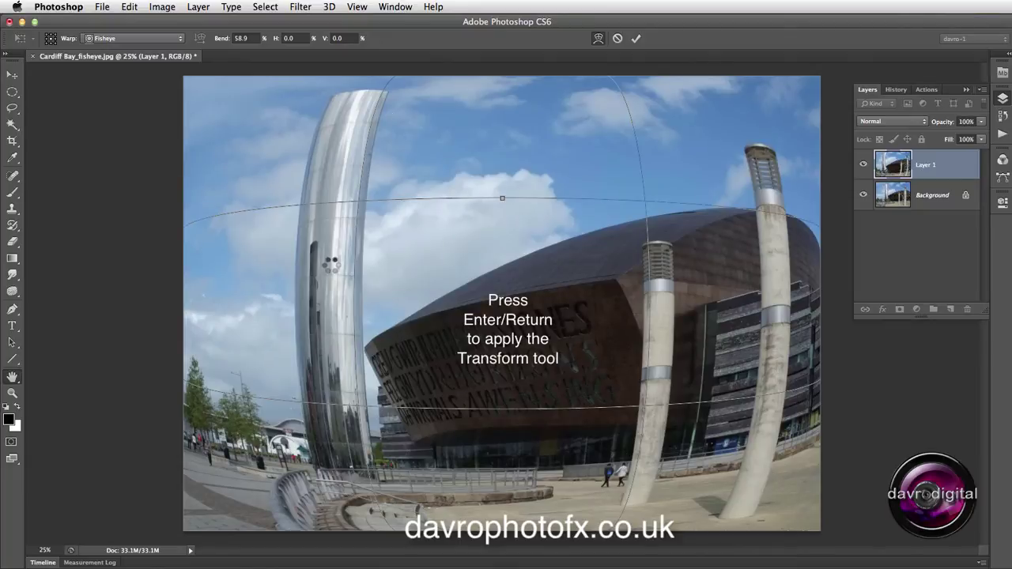
pyautogui.press('Return')
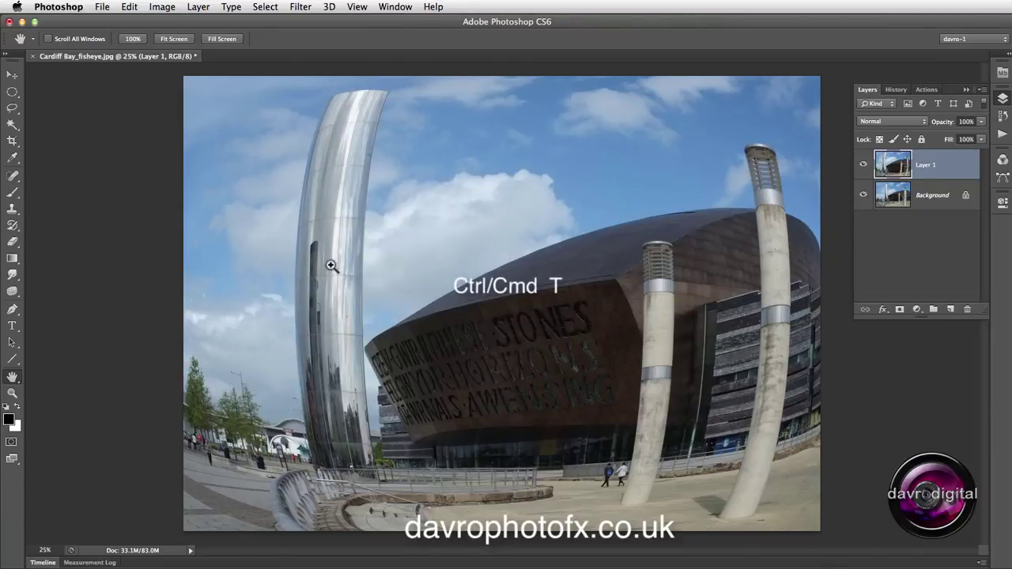
# Apply a second Fisheye warp with a 29.4% bend to Layer 1 and compare it with the original photo
pyautogui.hotkey('ctrl', 't')
pyautogui.rightClick(344, 200)
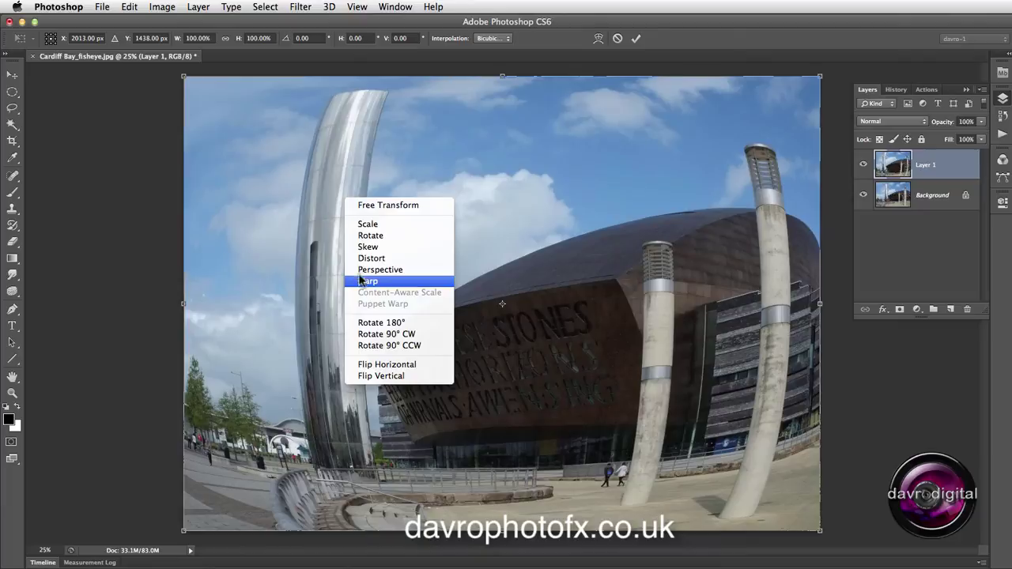
pyautogui.click(366, 282)
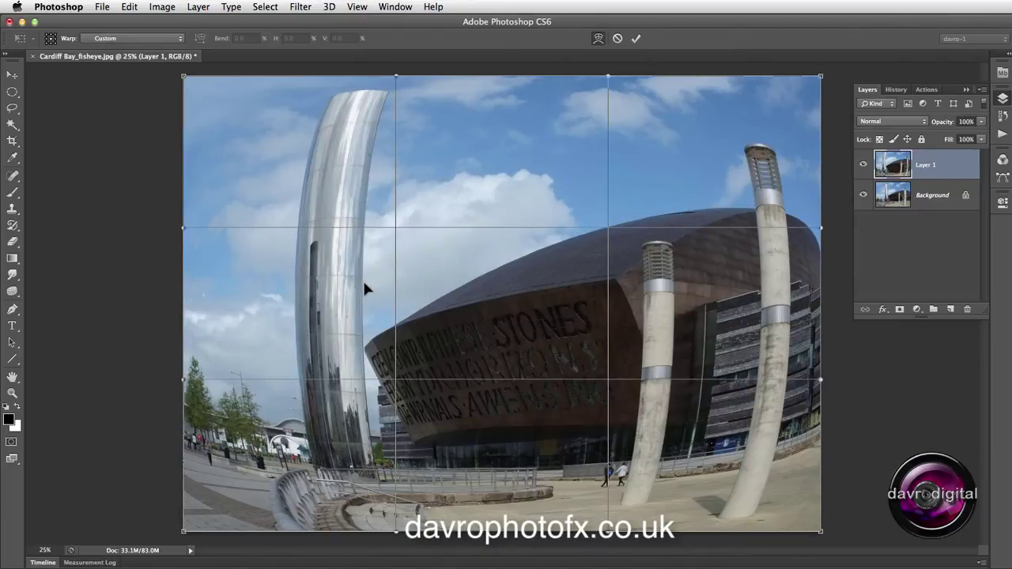
pyautogui.click(123, 38)
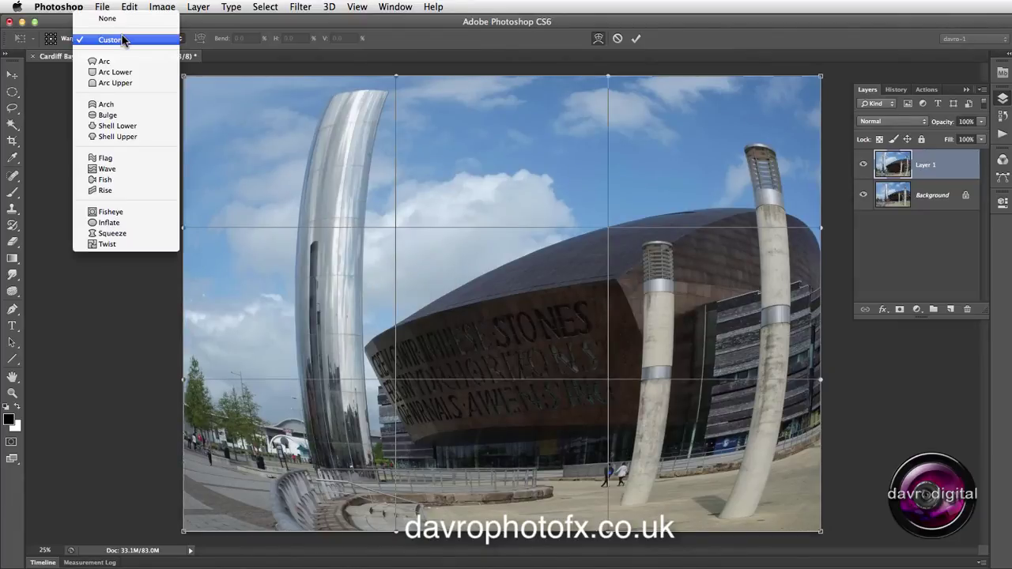
pyautogui.click(132, 214)
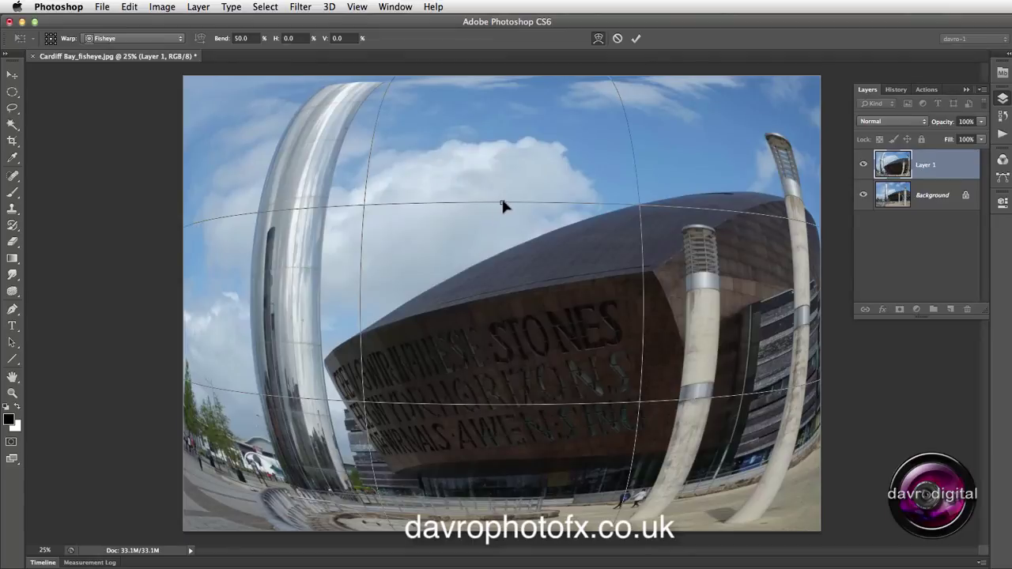
pyautogui.moveTo(502, 203); pyautogui.dragTo(502, 213)
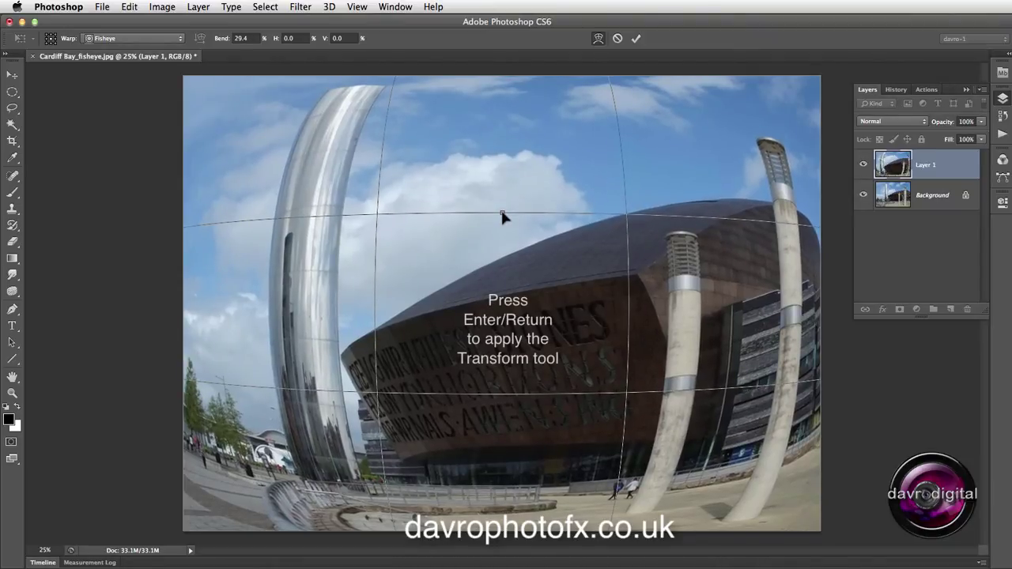
pyautogui.press('Return')
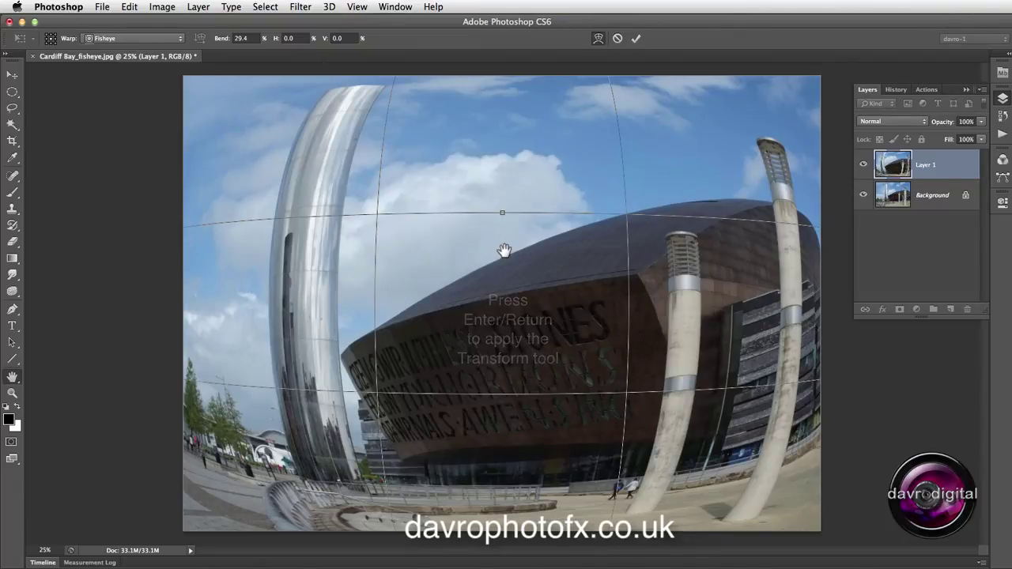
pyautogui.click(863, 165)
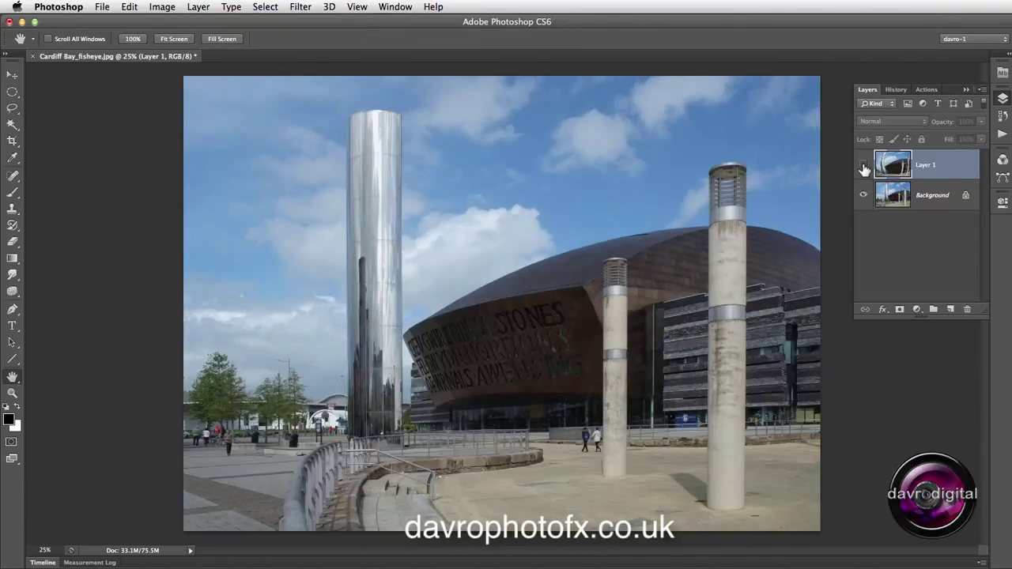
pyautogui.click(863, 166)
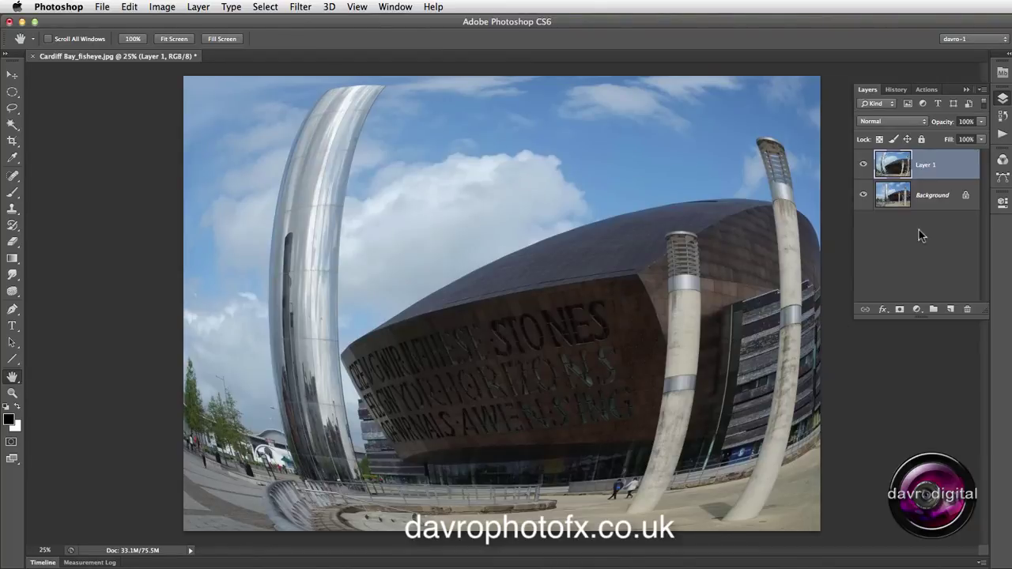
# Convert Layer 1 to a smart object and open the Shadows/Highlights adjustment for it with all options shown
pyautogui.rightClick(925, 166)
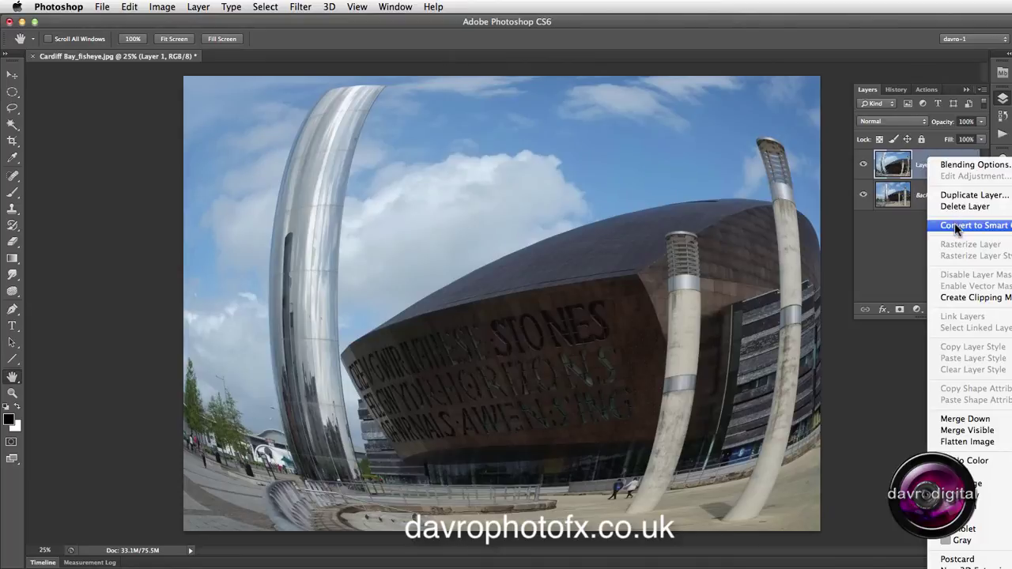
pyautogui.click(954, 225)
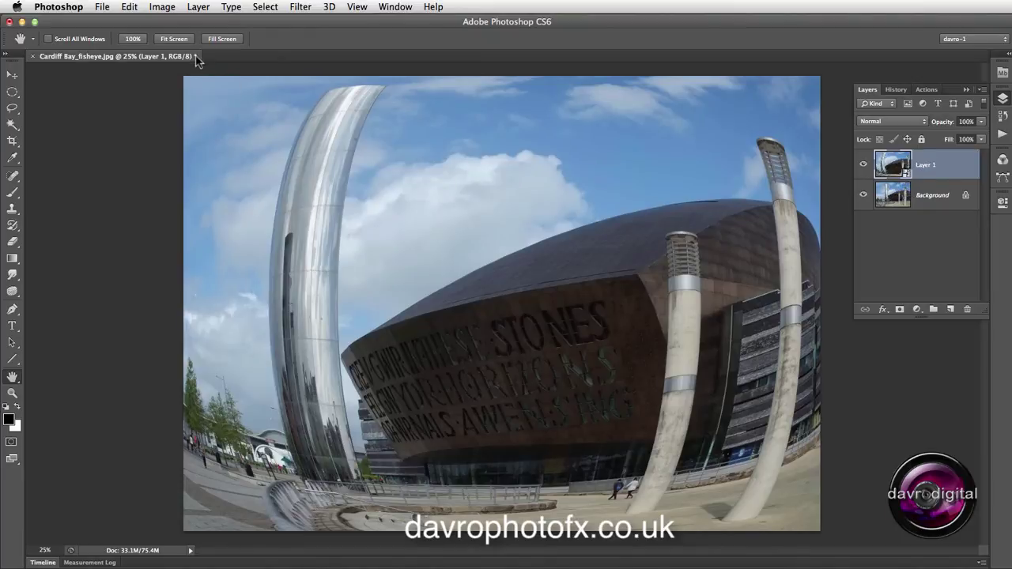
pyautogui.click(163, 7)
pyautogui.moveTo(168, 46)
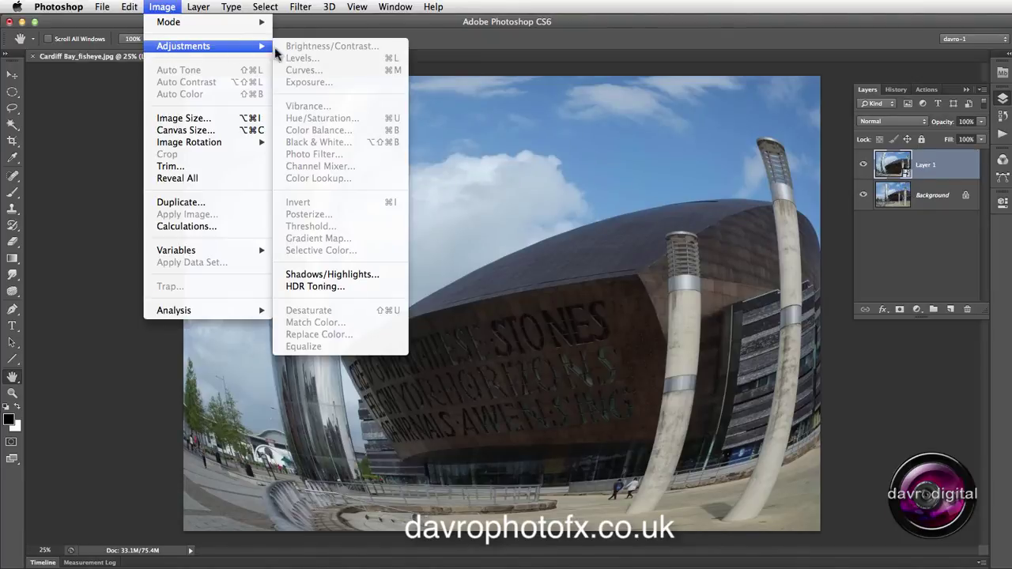
pyautogui.click(324, 275)
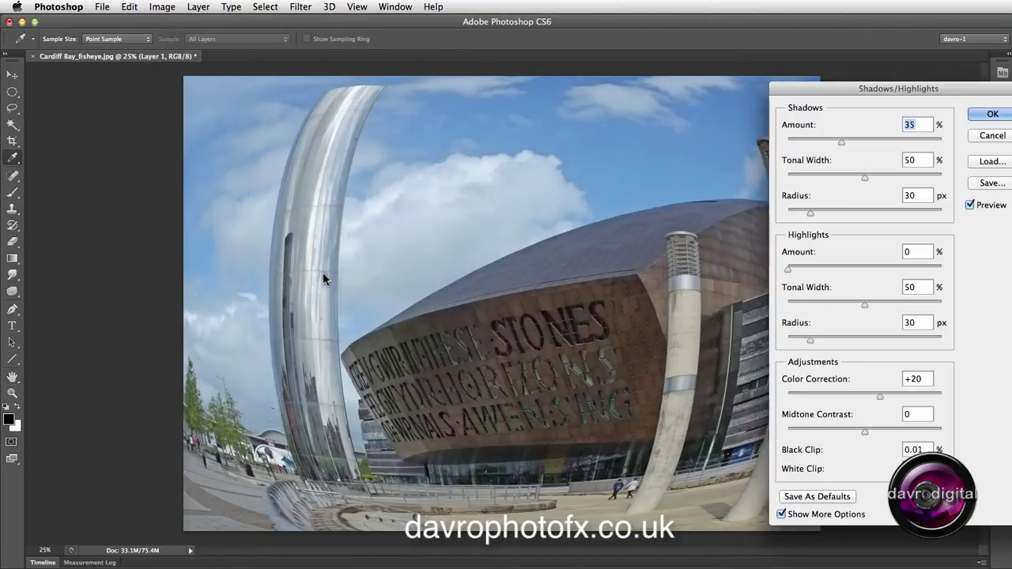
pyautogui.click(781, 514)
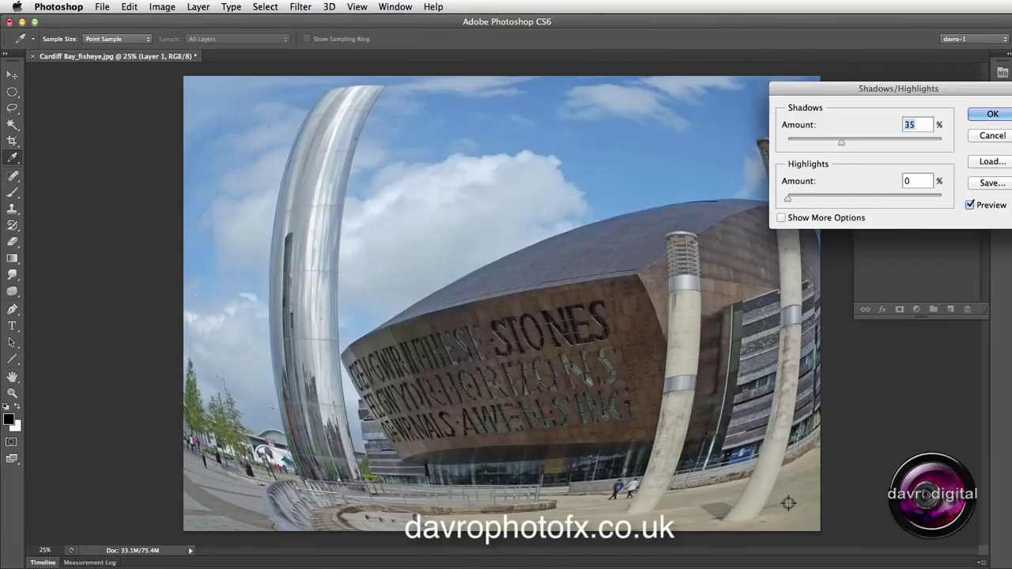
pyautogui.click(781, 219)
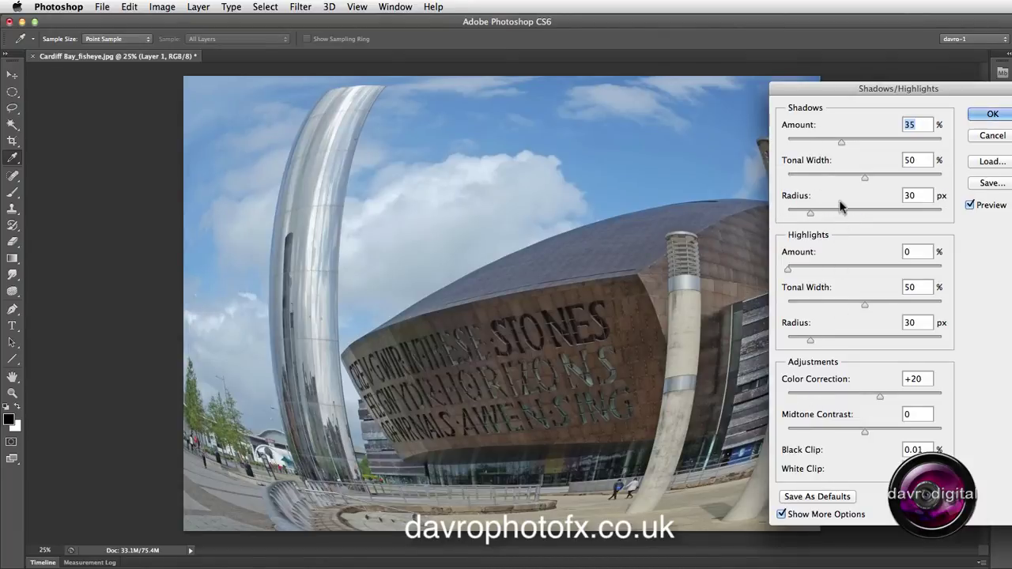
# Set the Shadows amount to 36%, tonal width to 45% and radius to 47 px
pyautogui.moveTo(841, 142)
pyautogui.mouseDown()
pyautogui.moveTo(817, 144)
pyautogui.moveTo(843, 144)
pyautogui.mouseUp()
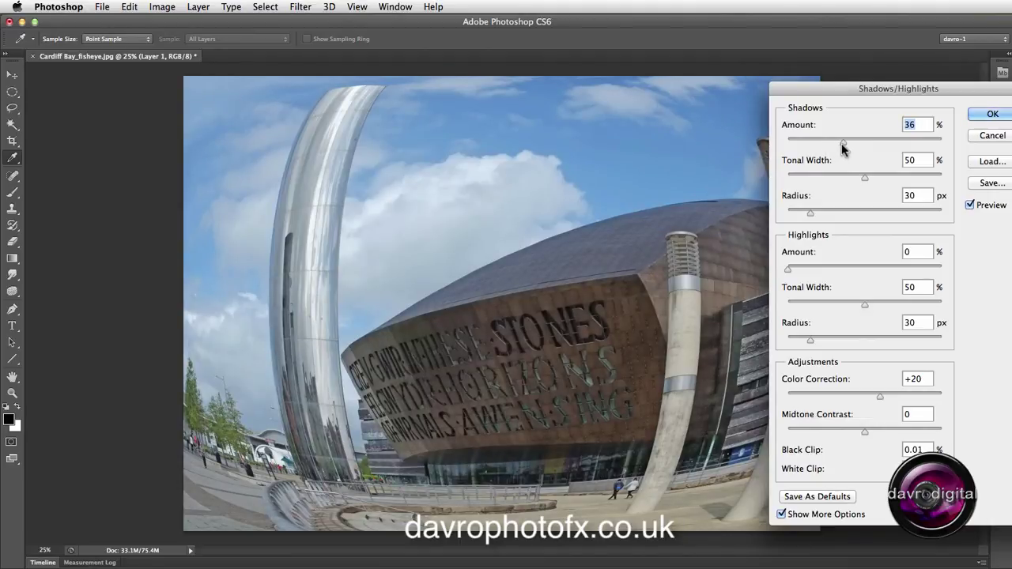
pyautogui.moveTo(864, 180)
pyautogui.mouseDown()
pyautogui.moveTo(850, 179)
pyautogui.moveTo(868, 180)
pyautogui.moveTo(860, 181)
pyautogui.mouseUp()
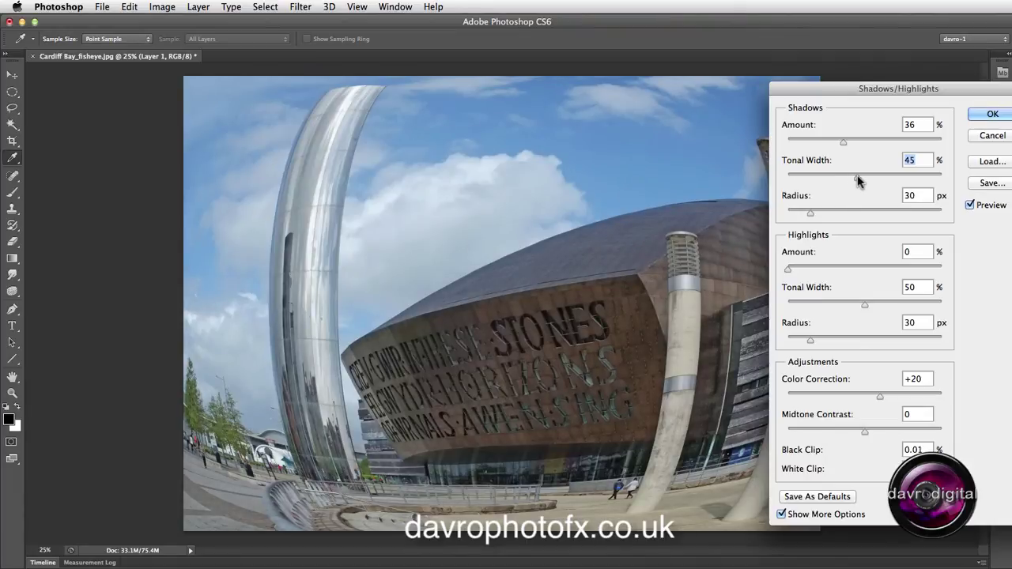
pyautogui.moveTo(811, 214); pyautogui.dragTo(824, 217)
# Set the Highlights amount to 6%, tonal width to 55% and radius to 0 px
pyautogui.click(786, 268)
pyautogui.moveTo(783, 269); pyautogui.dragTo(795, 271)
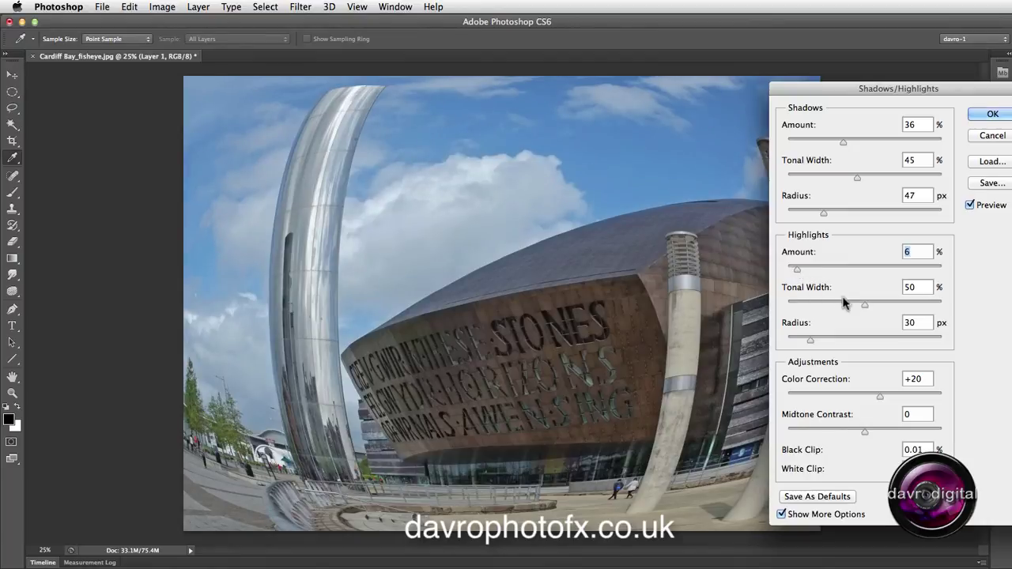
pyautogui.moveTo(866, 307)
pyautogui.mouseDown()
pyautogui.moveTo(850, 303)
pyautogui.moveTo(873, 309)
pyautogui.mouseUp()
pyautogui.moveTo(815, 340)
pyautogui.mouseDown()
pyautogui.moveTo(835, 340)
pyautogui.moveTo(797, 340)
pyautogui.mouseUp()
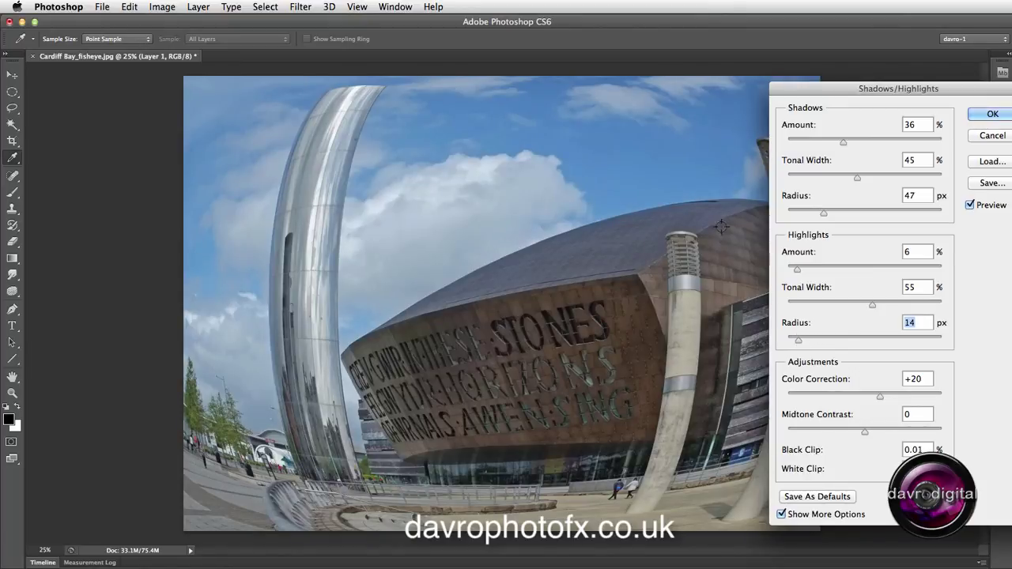
pyautogui.moveTo(803, 338)
pyautogui.mouseDown()
pyautogui.moveTo(820, 341)
pyautogui.moveTo(787, 342)
pyautogui.mouseUp()
# Apply Shadows/Highlights with Color Correction +74 and Midtone Contrast -20, and collapse Layer 1's smart filter list
pyautogui.moveTo(878, 395); pyautogui.dragTo(921, 401)
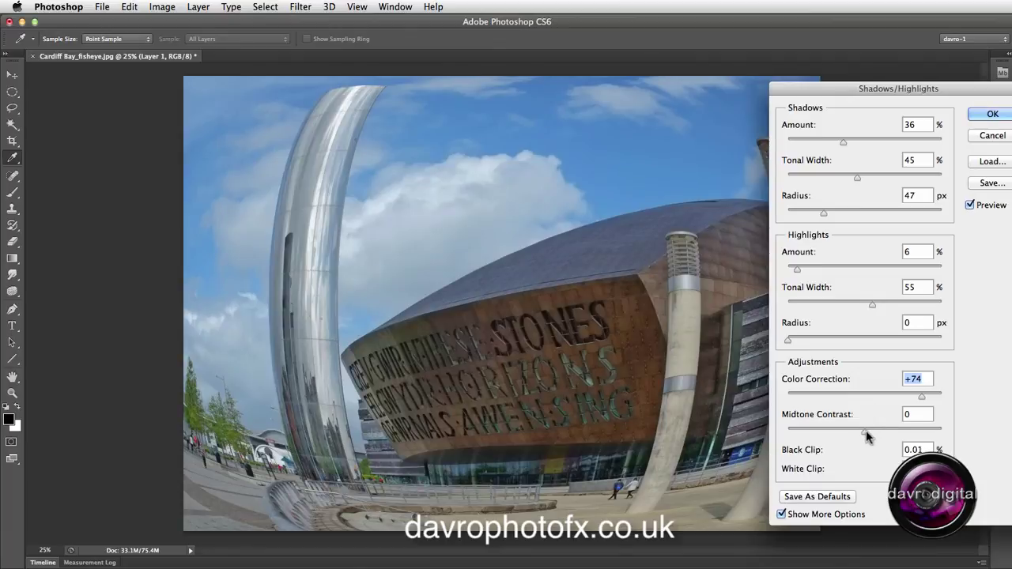
pyautogui.moveTo(865, 430)
pyautogui.mouseDown()
pyautogui.moveTo(833, 430)
pyautogui.moveTo(849, 431)
pyautogui.mouseUp()
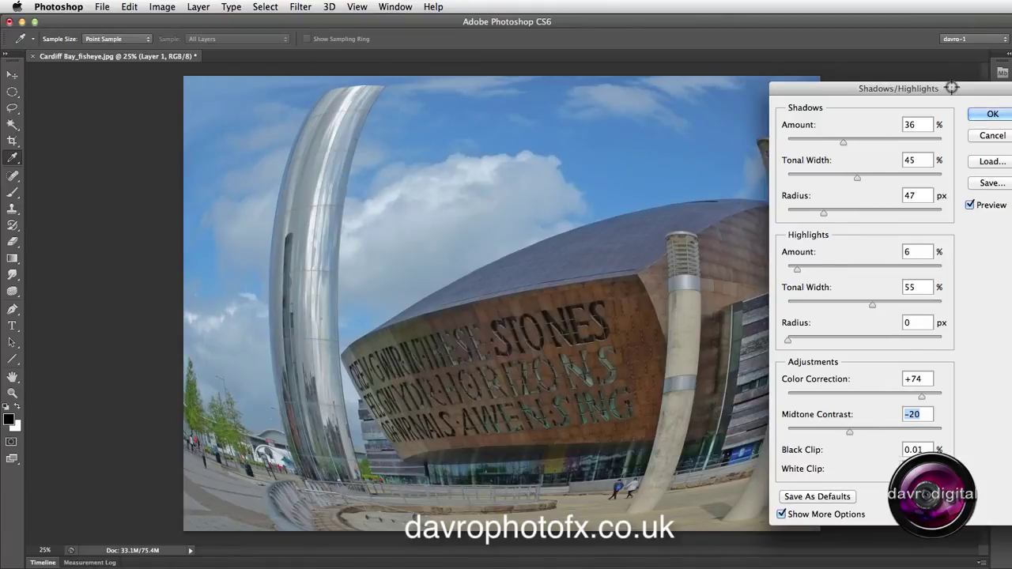
pyautogui.moveTo(952, 88); pyautogui.dragTo(922, 87)
pyautogui.click(963, 112)
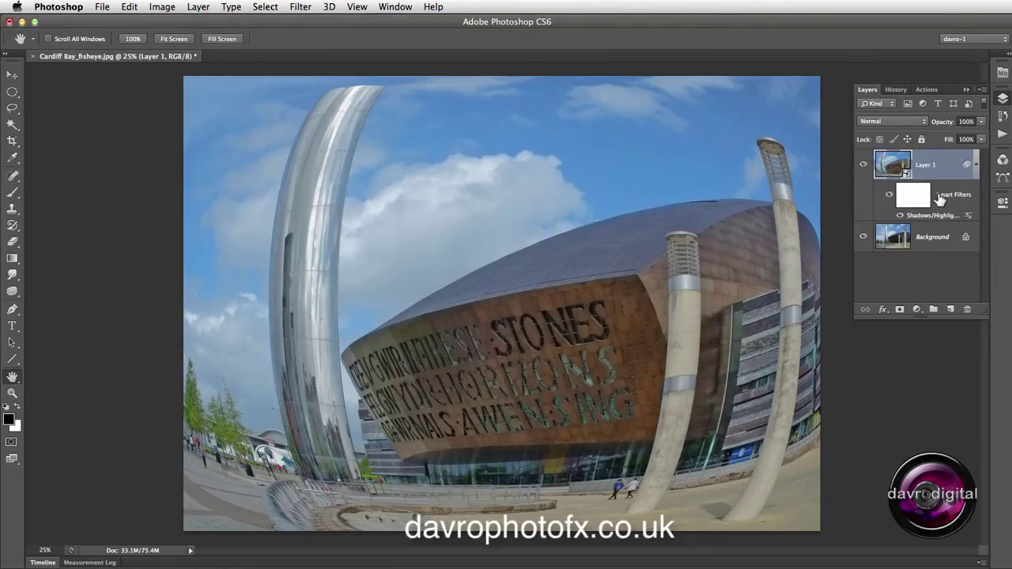
pyautogui.click(974, 165)
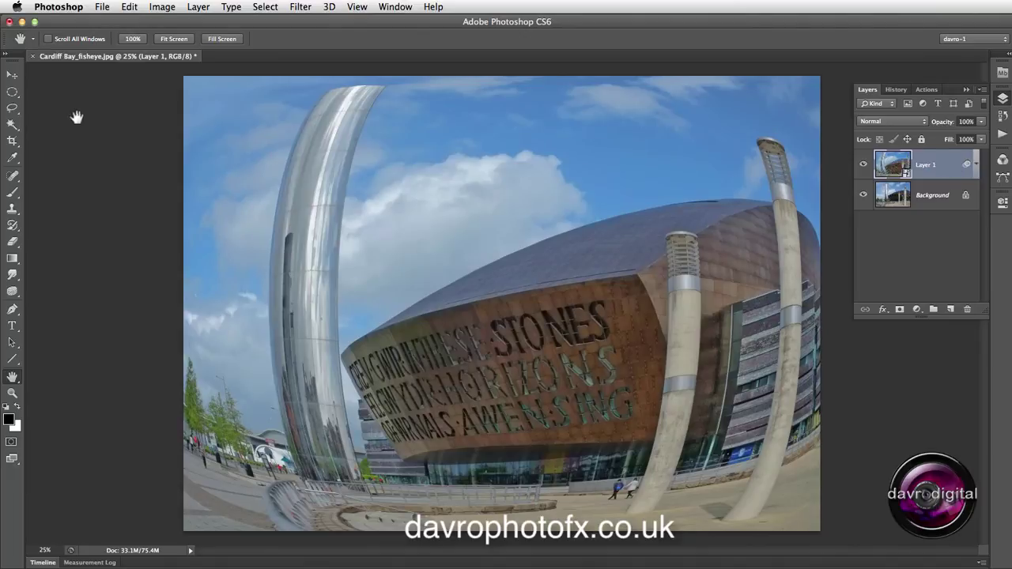
# Draw a circular selection over the sky and tower with the Elliptical Marquee at a fixed 1:1 ratio
pyautogui.click(12, 93)
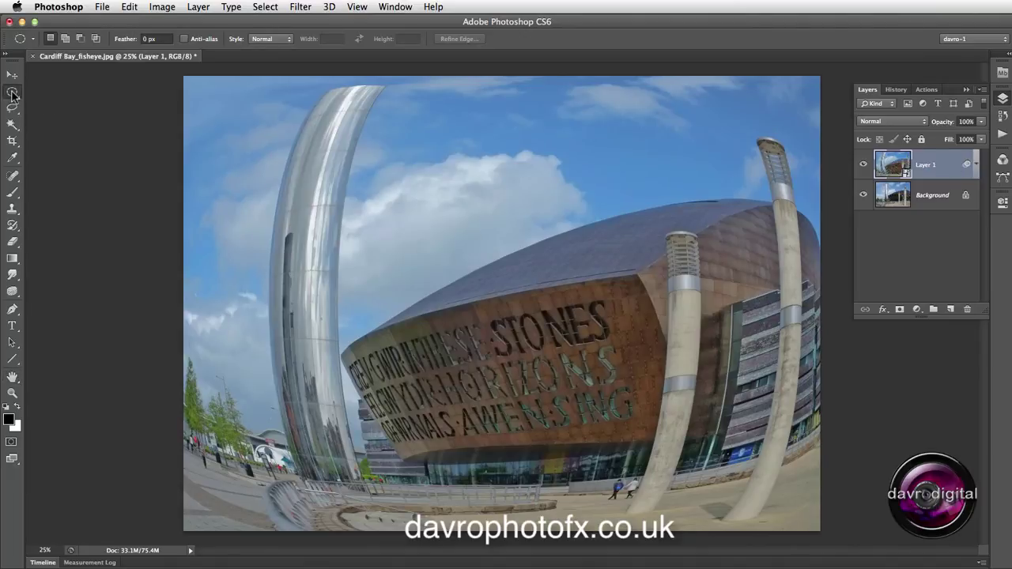
pyautogui.click(12, 93)
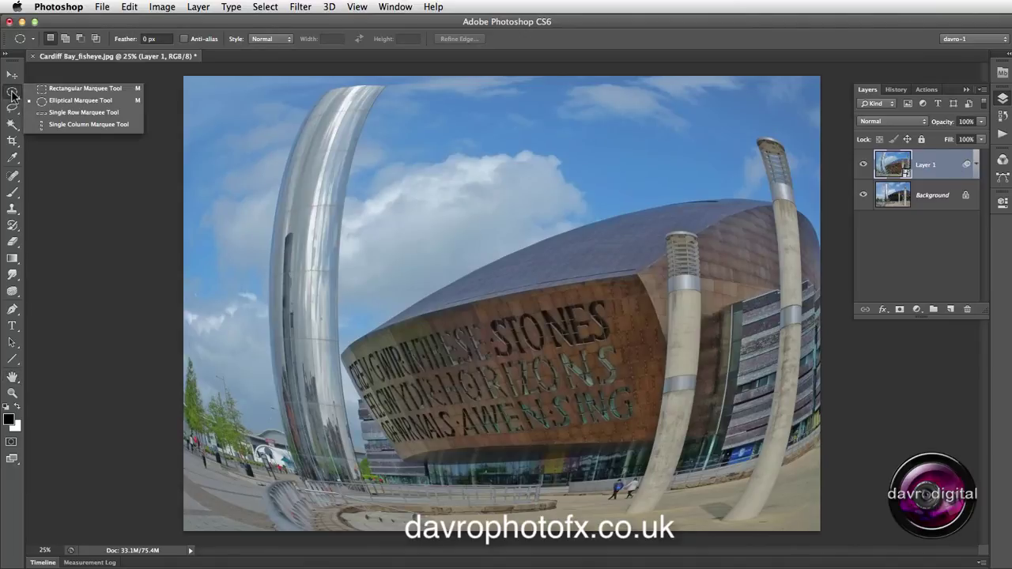
pyautogui.click(56, 100)
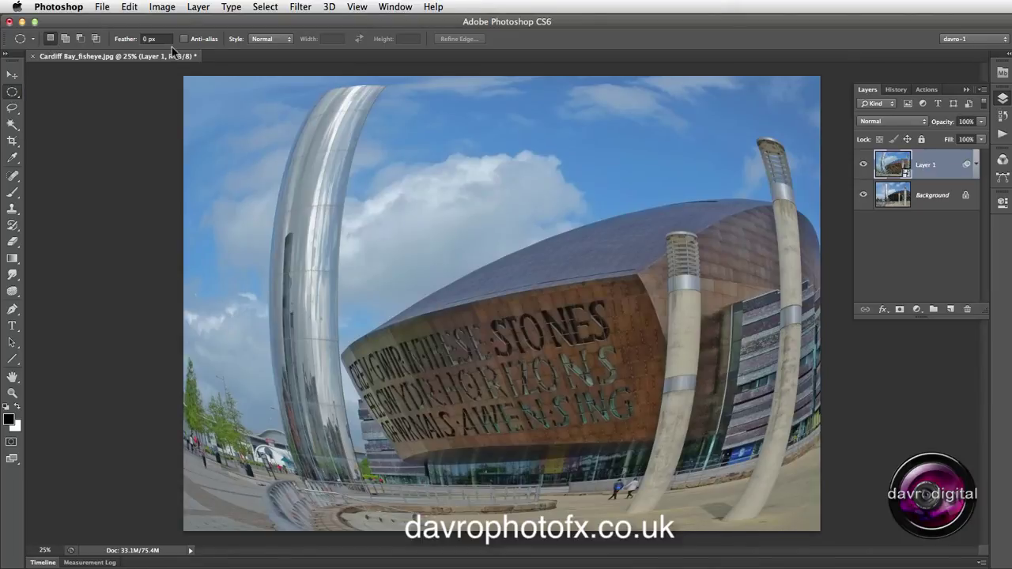
pyautogui.click(266, 41)
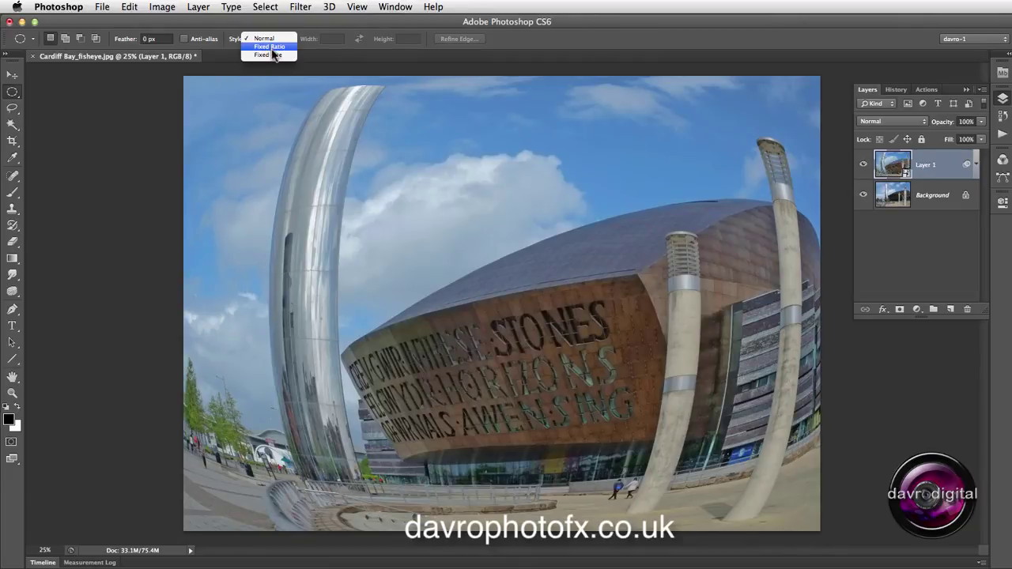
pyautogui.click(274, 47)
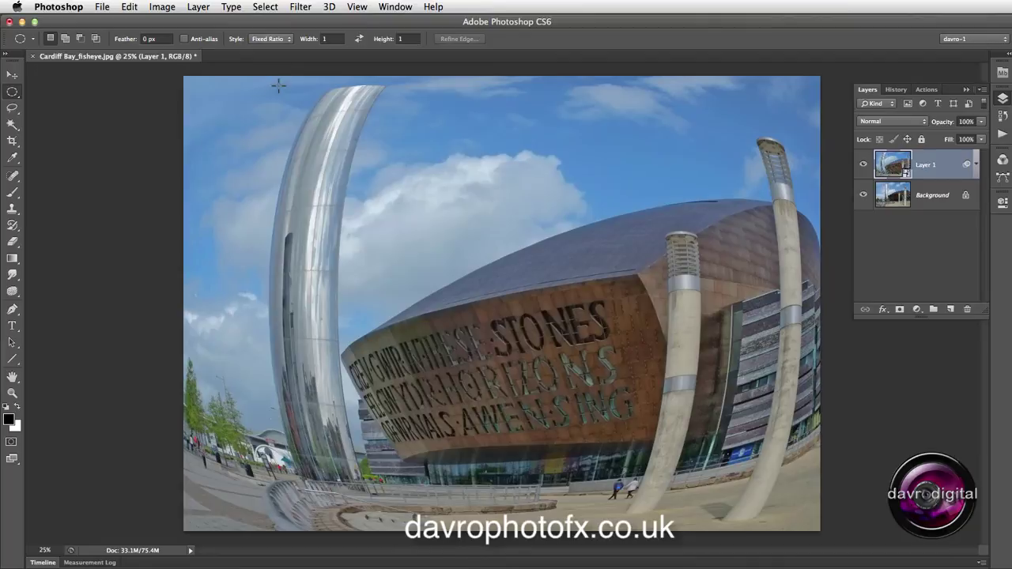
pyautogui.moveTo(258, 87); pyautogui.dragTo(980, 365)
pyautogui.moveTo(537, 368); pyautogui.dragTo(538, 368)
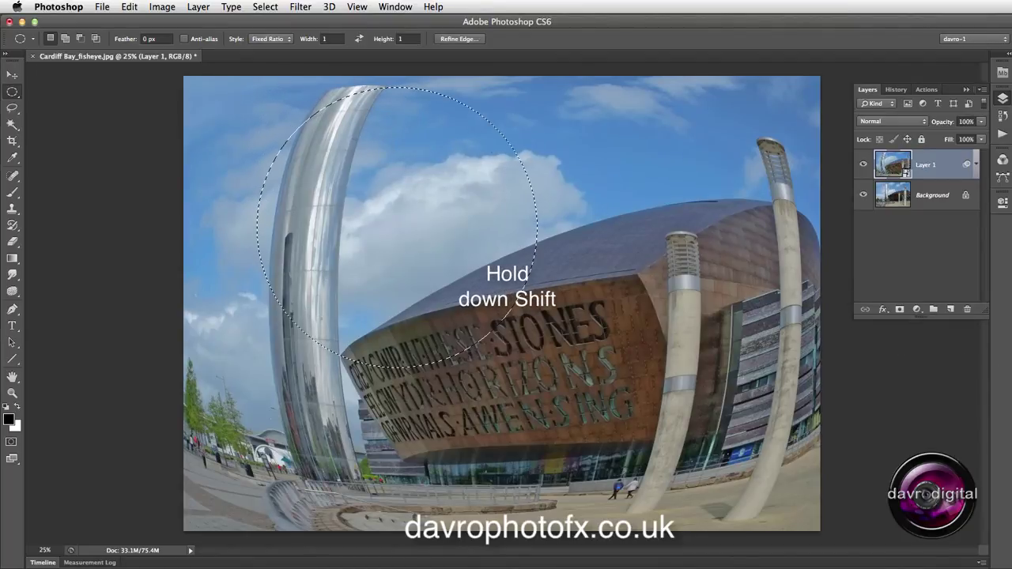
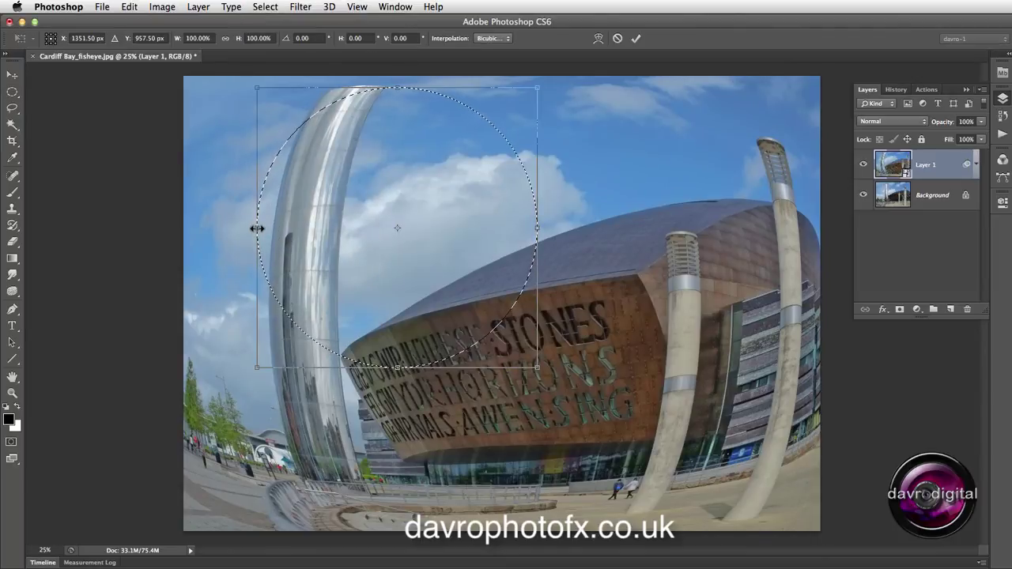
# Transform the circular selection so its outline reaches all four edges of the photo
pyautogui.moveTo(257, 229); pyautogui.dragTo(182, 228)
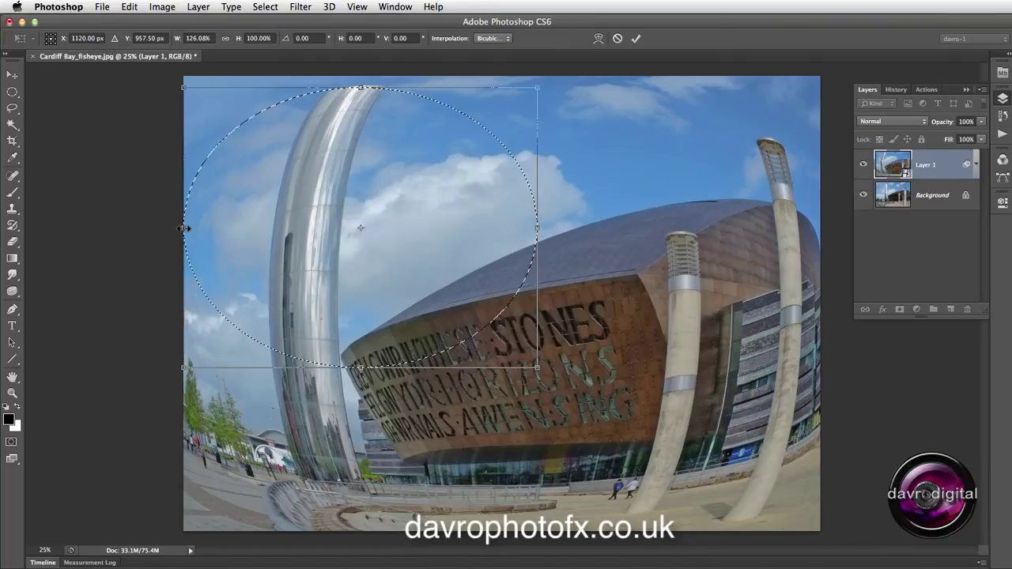
pyautogui.moveTo(537, 227); pyautogui.dragTo(822, 242)
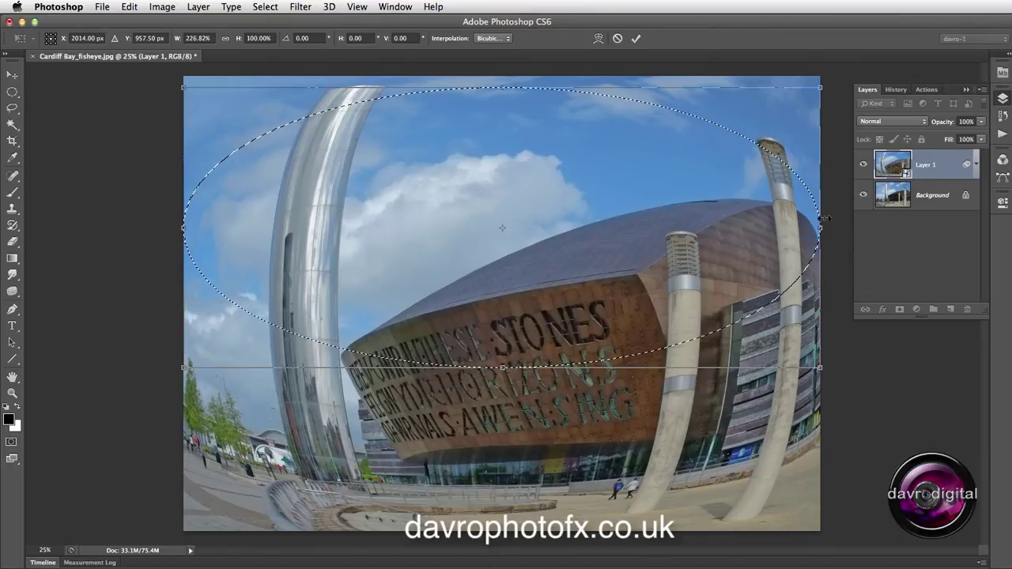
pyautogui.click(355, 7)
pyautogui.moveTo(401, 226)
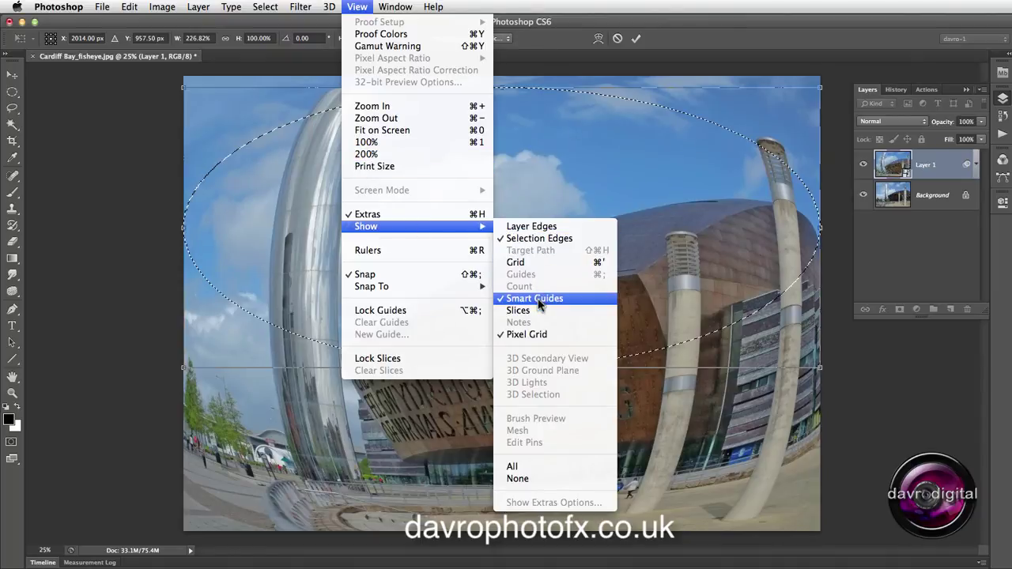
pyautogui.click(70, 277)
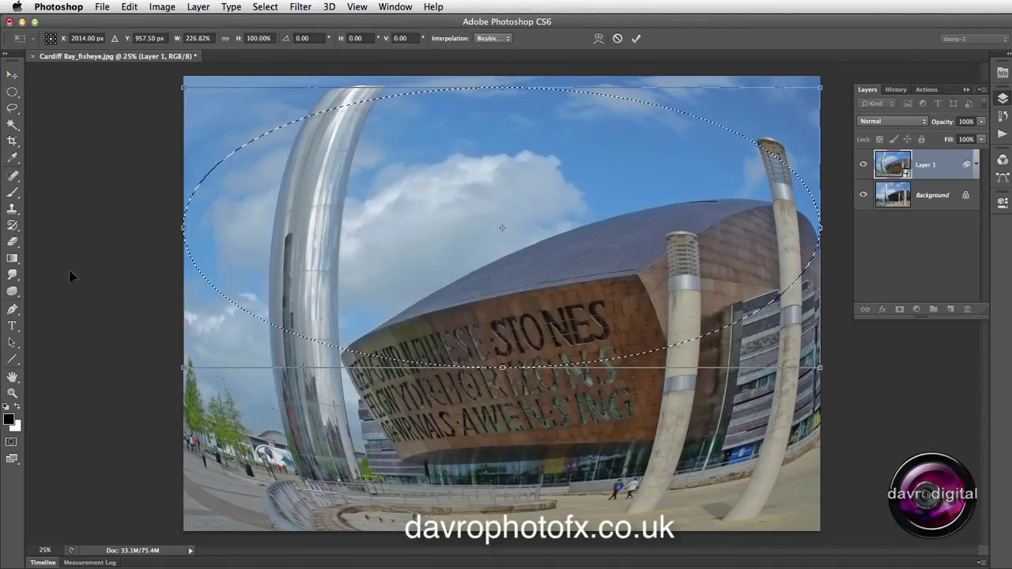
pyautogui.moveTo(501, 368); pyautogui.dragTo(485, 528)
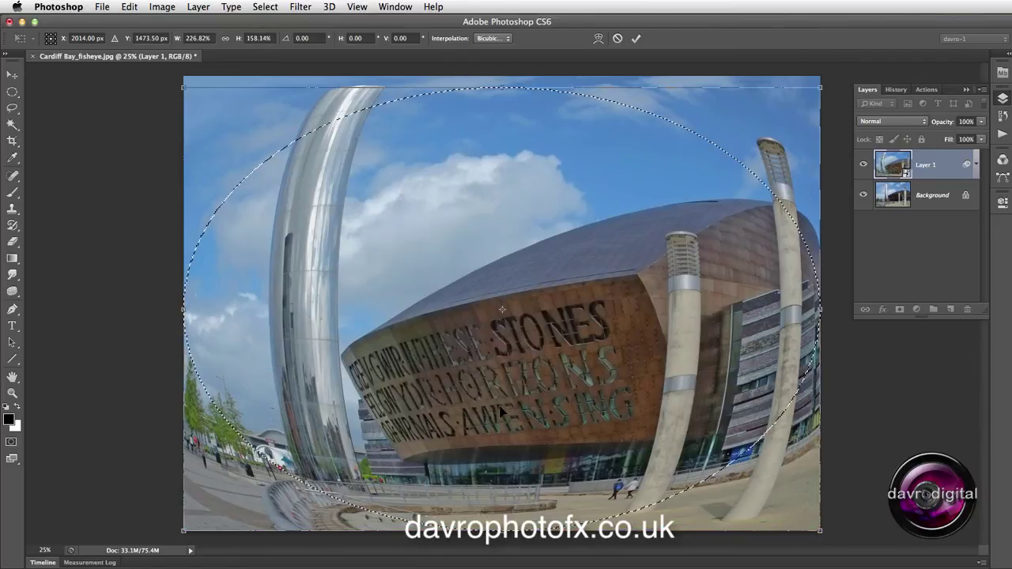
pyautogui.moveTo(502, 87); pyautogui.dragTo(501, 76)
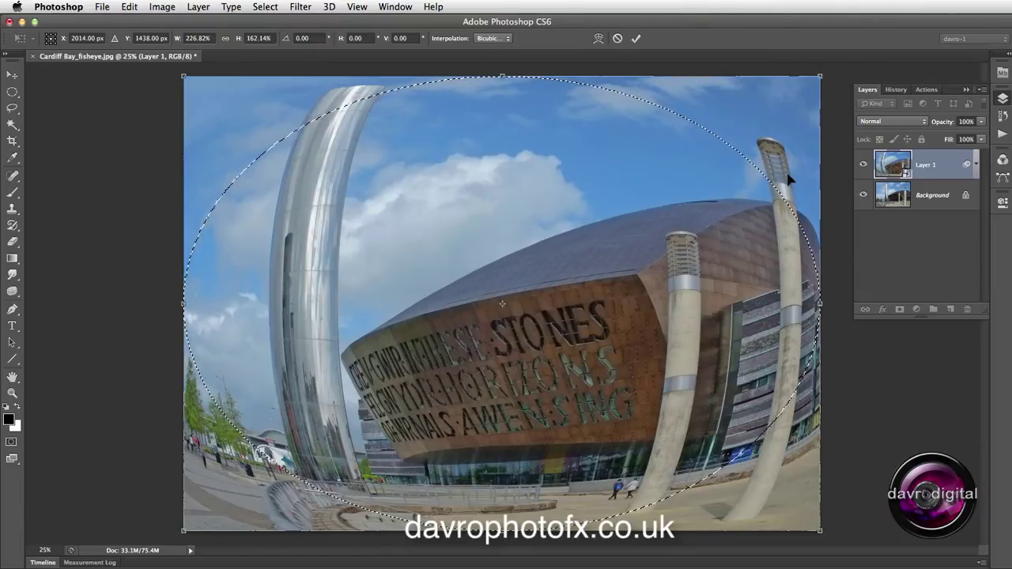
# Stretch the selection equally beyond the photo's upper and lower edges so only the corners stay outside, and commit the transformation
pyautogui.keyDown('alt'); pyautogui.click(646, 168); pyautogui.keyUp('alt')
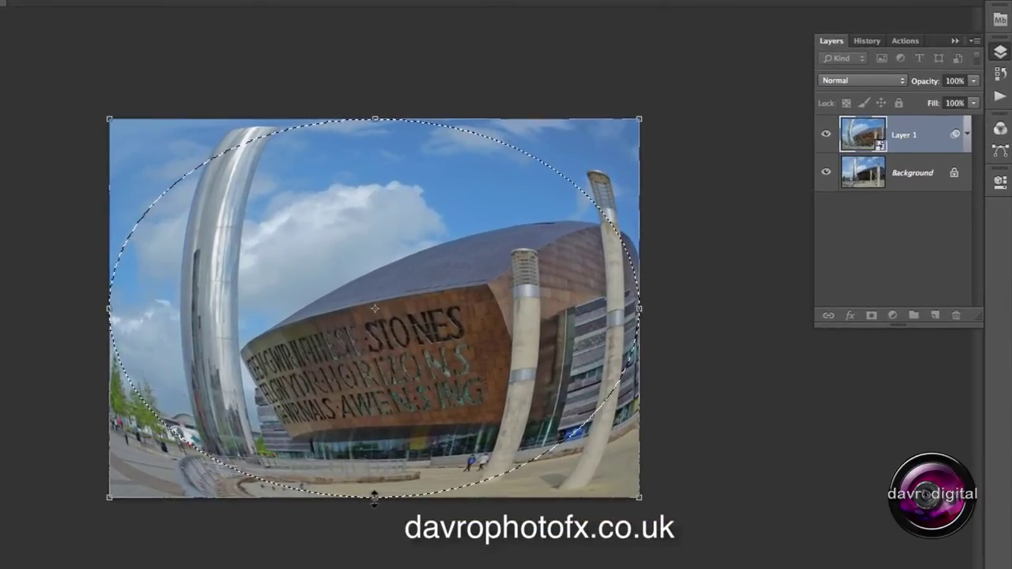
pyautogui.click(373, 496)
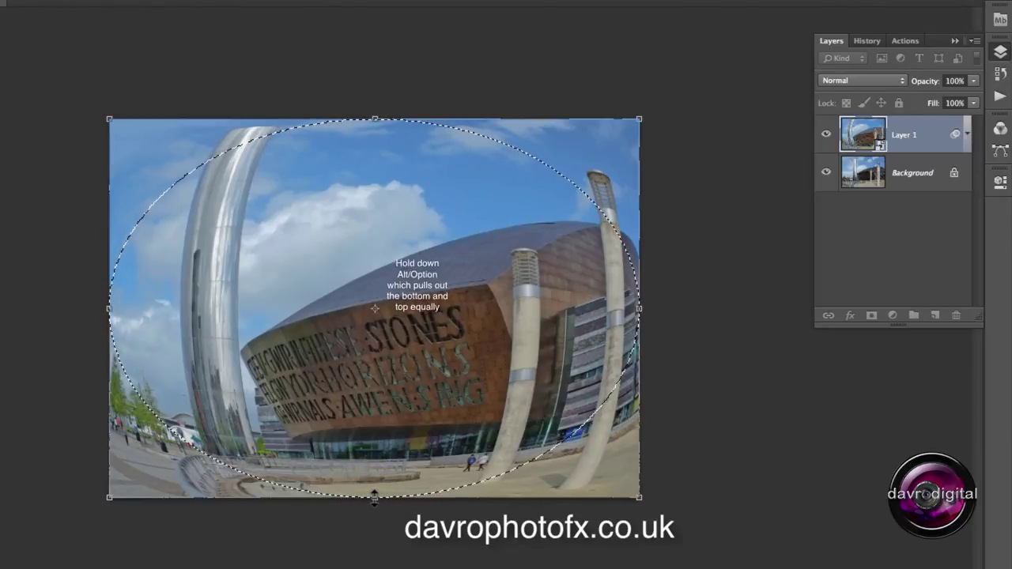
pyautogui.moveTo(374, 496); pyautogui.dragTo(373, 563)
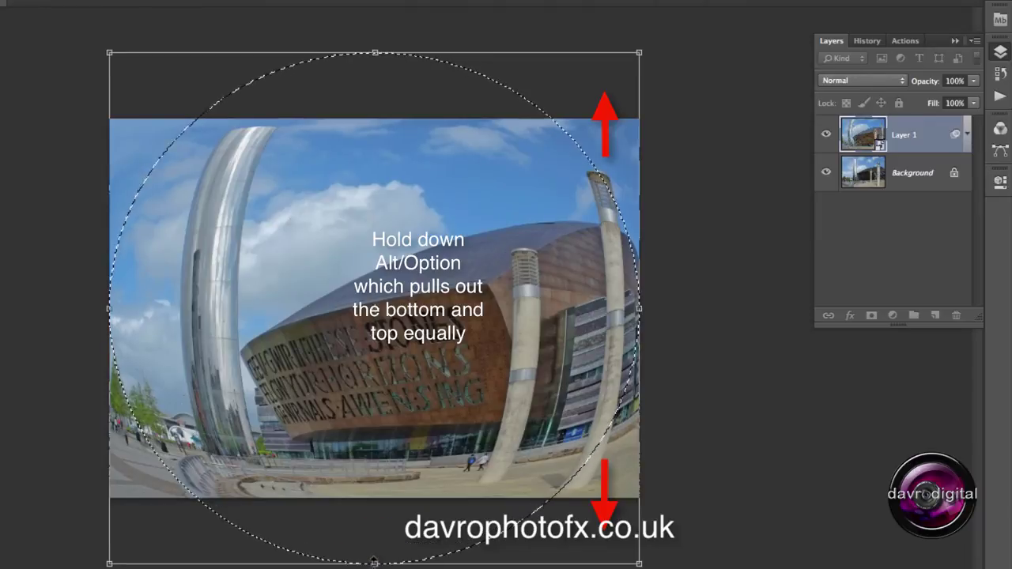
pyautogui.press('super+z')
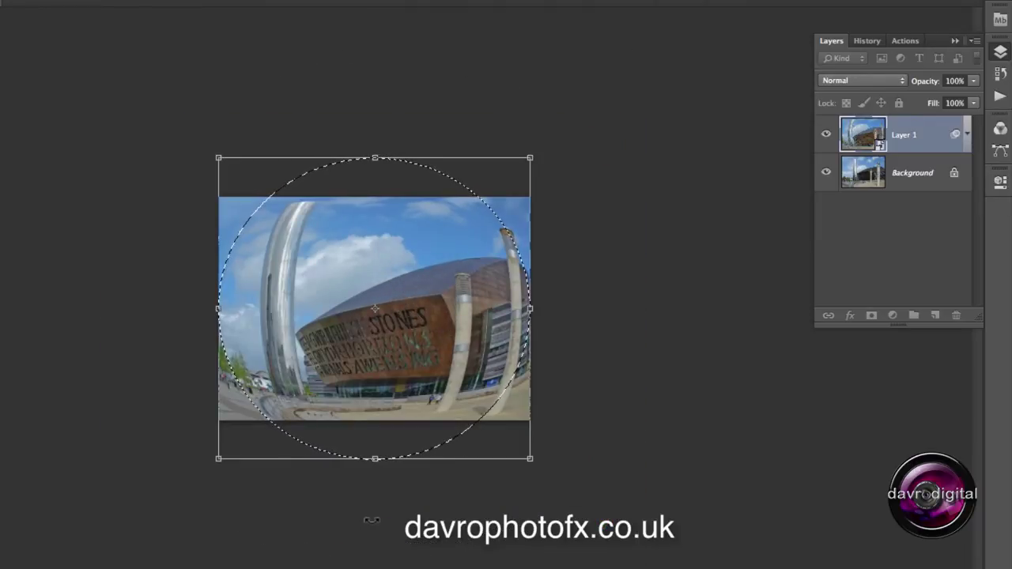
pyautogui.click(371, 419)
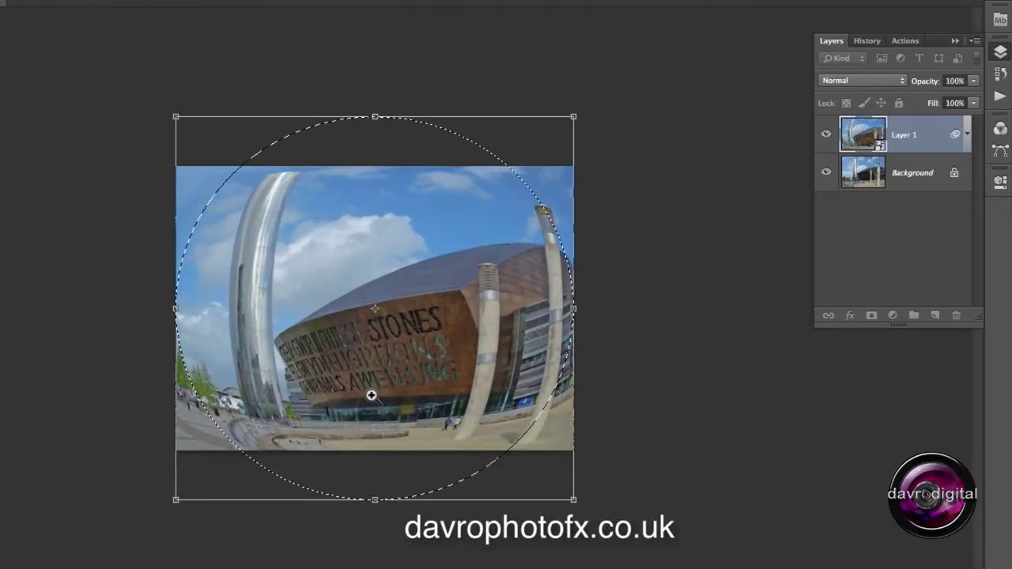
pyautogui.click(371, 395)
pyautogui.click(371, 396)
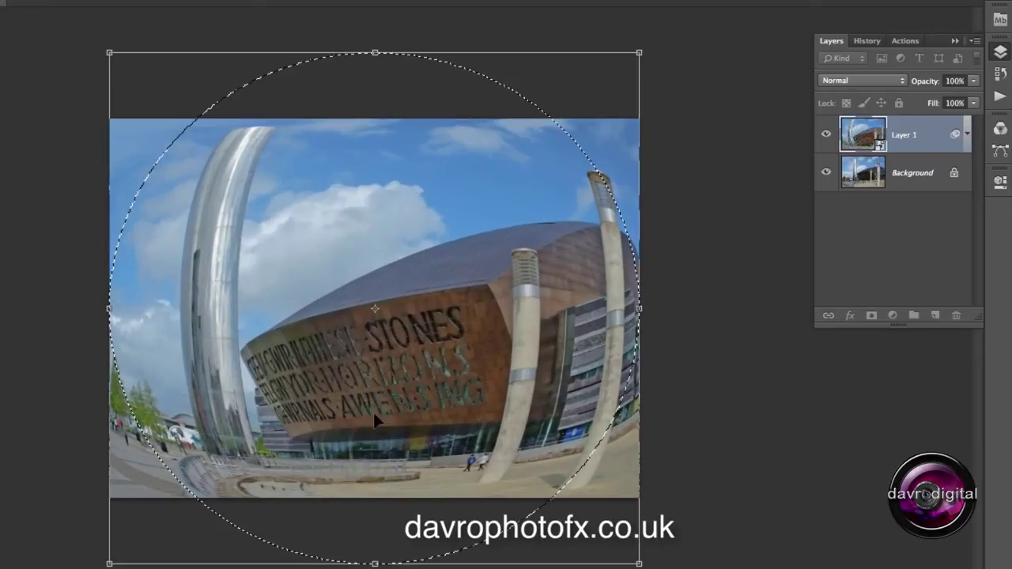
pyautogui.click(369, 555)
pyautogui.moveTo(368, 555); pyautogui.dragTo(373, 561)
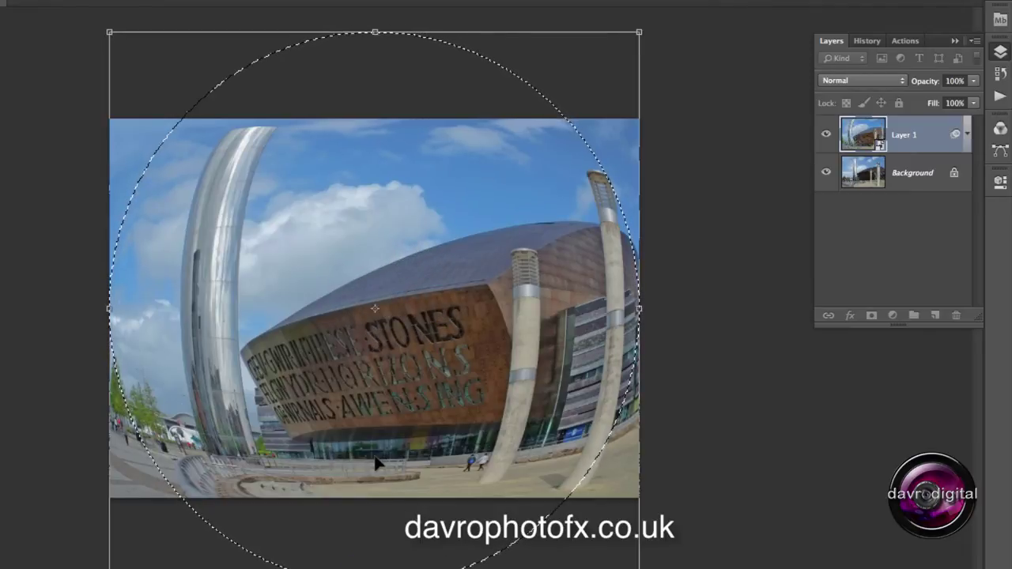
pyautogui.press('Return')
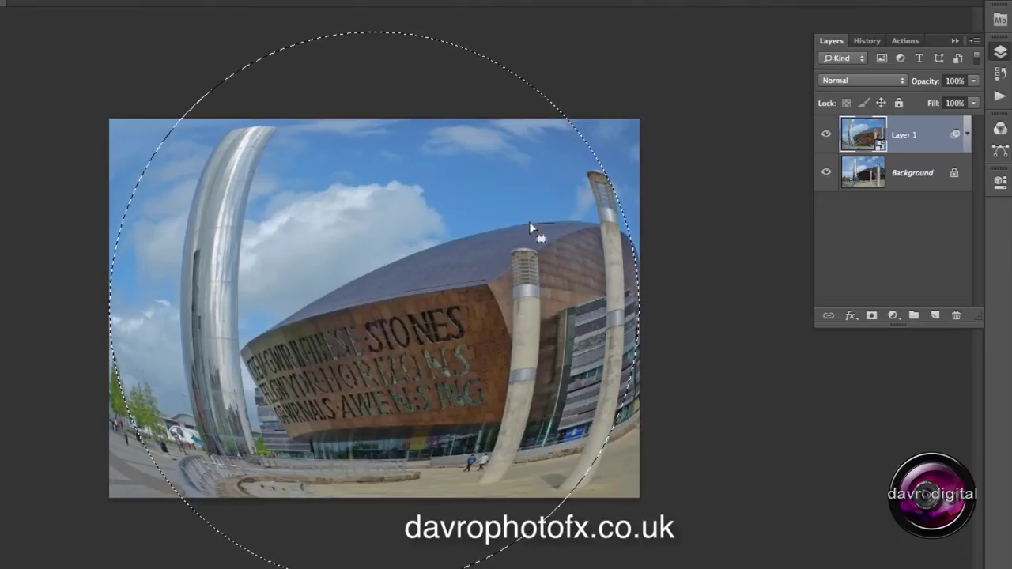
# Add a Hue/Saturation adjustment layer with Lightness -84 and invert its mask to darken only the photo's corners
pyautogui.click(893, 316)
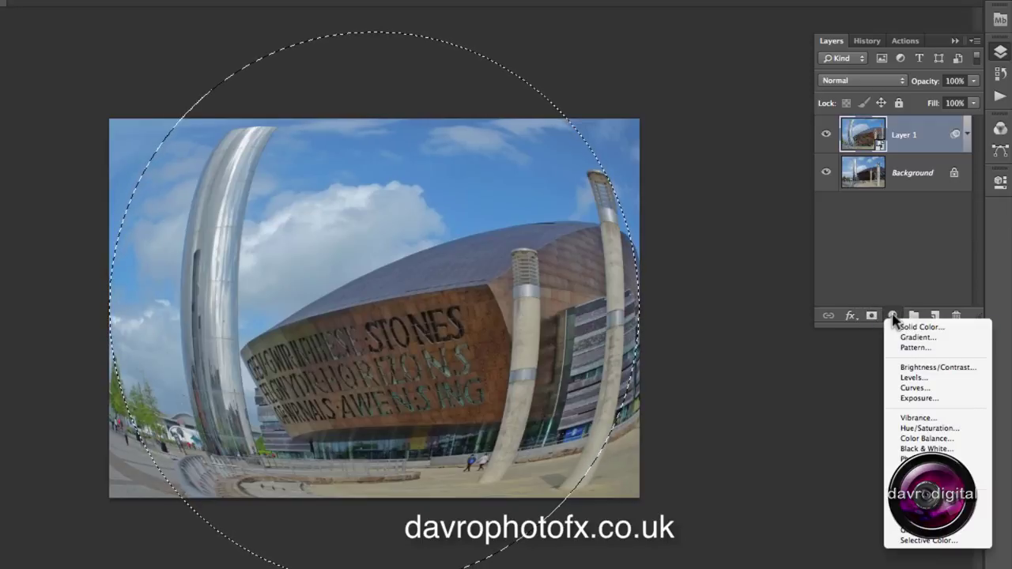
pyautogui.click(917, 428)
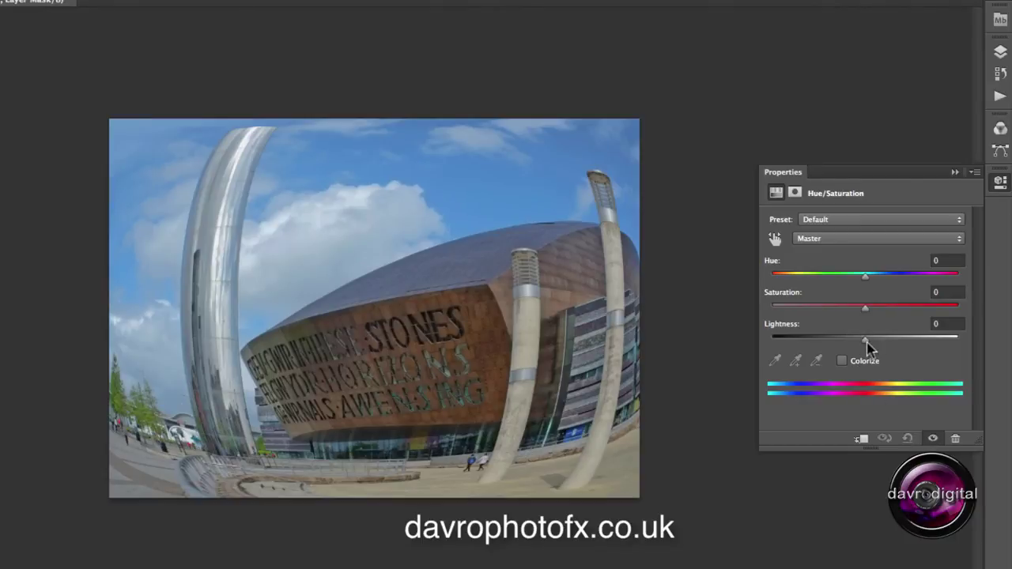
pyautogui.moveTo(868, 345); pyautogui.dragTo(790, 345)
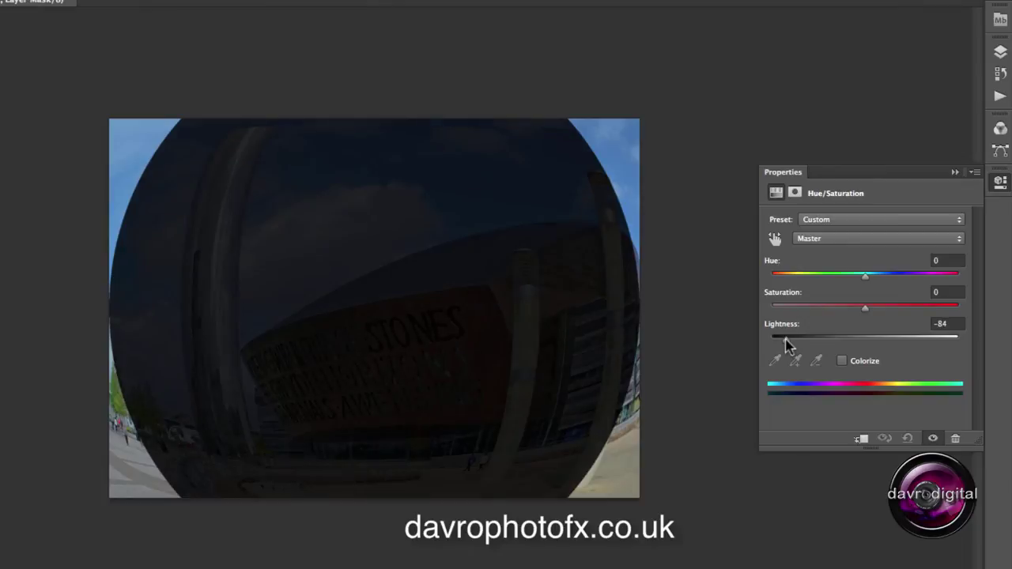
pyautogui.click(795, 193)
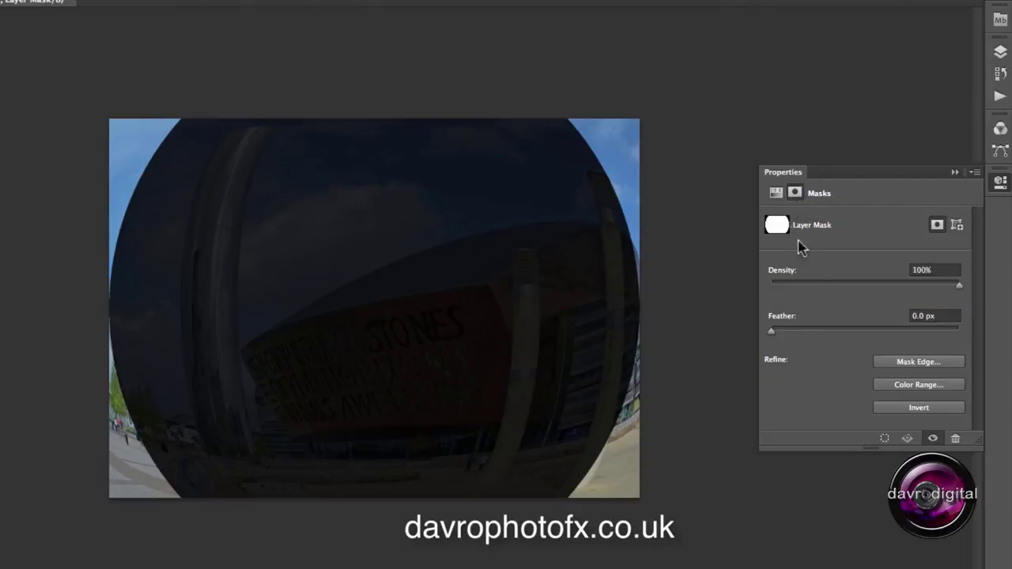
pyautogui.click(911, 408)
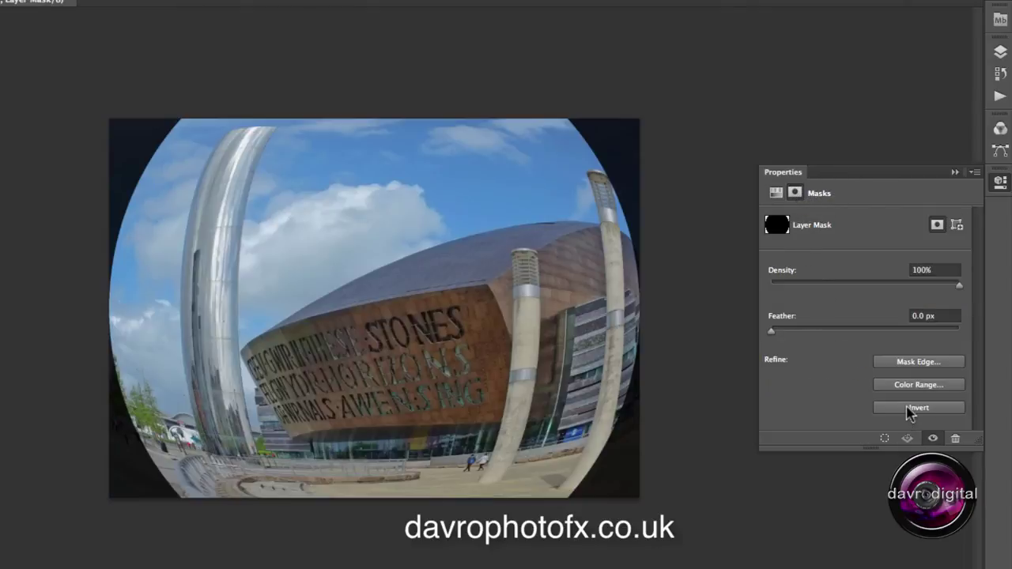
# Invert the Hue/Saturation layer's mask and invert it back again
pyautogui.click(1000, 52)
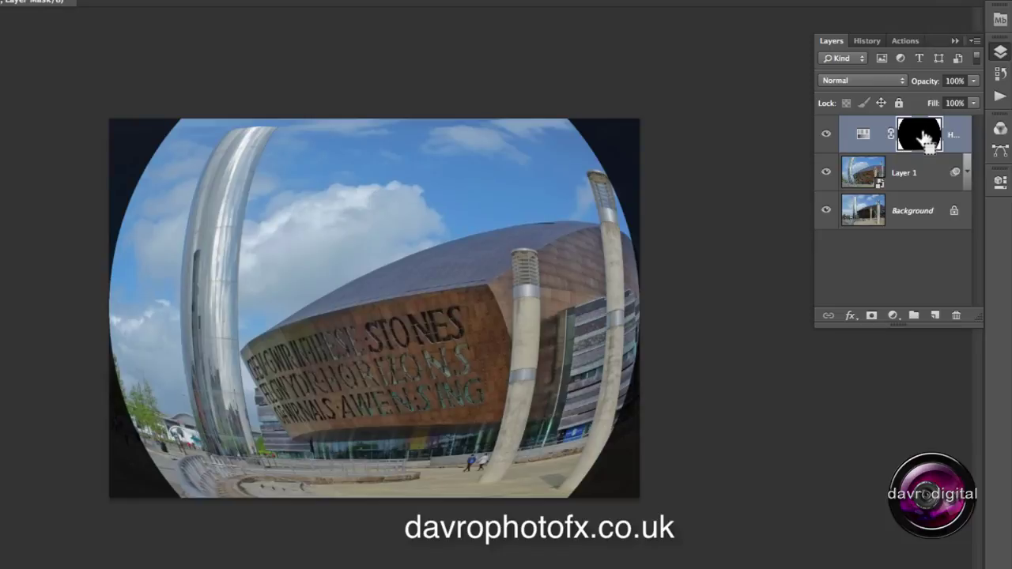
pyautogui.hotkey('ctrl', 'i')
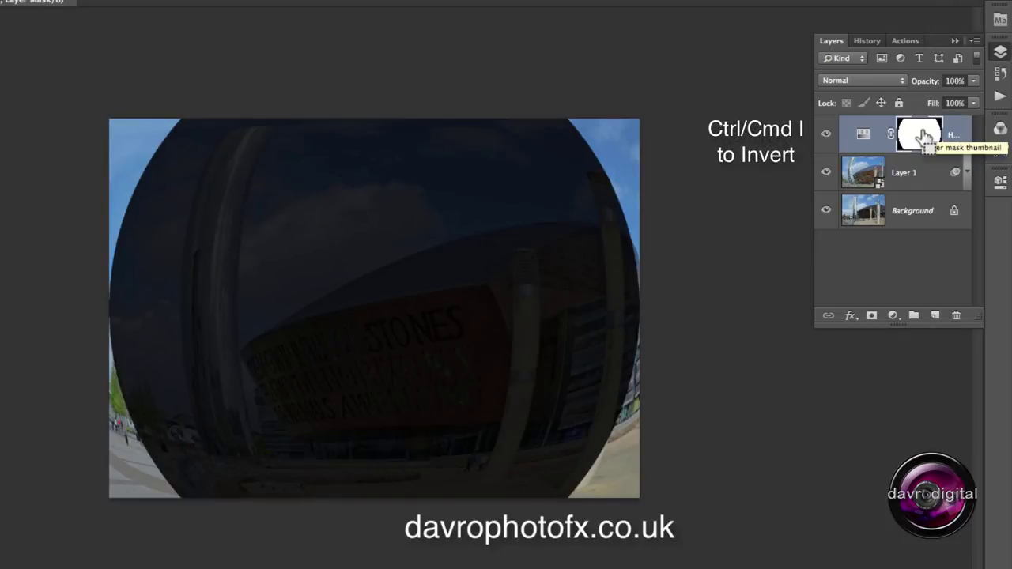
pyautogui.hotkey('ctrl', 'i')
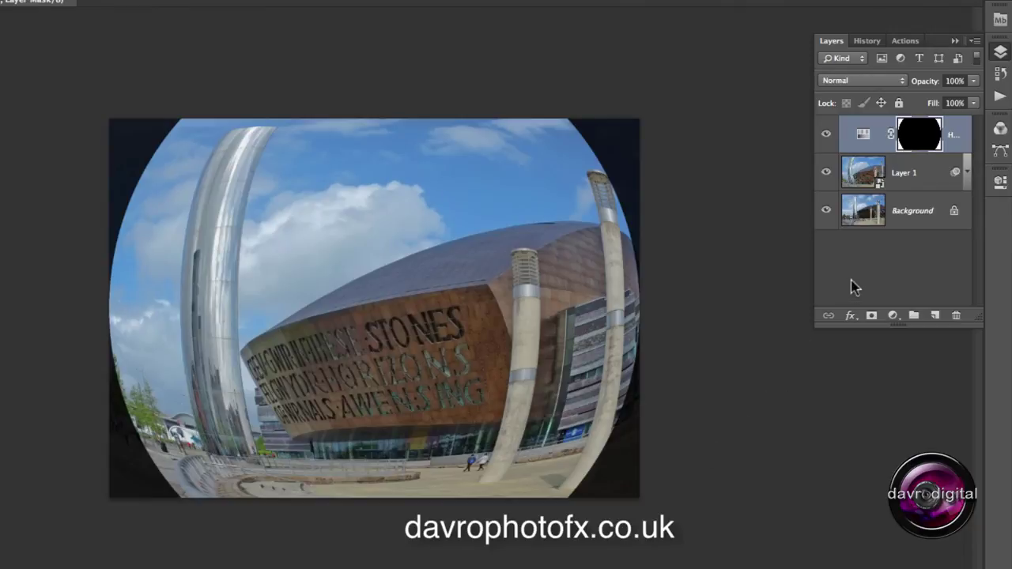
# Add a Levels adjustment layer with the white point at 239 and midtones at 0.85, checking highlight clipping, and show the layer stack
pyautogui.click(893, 316)
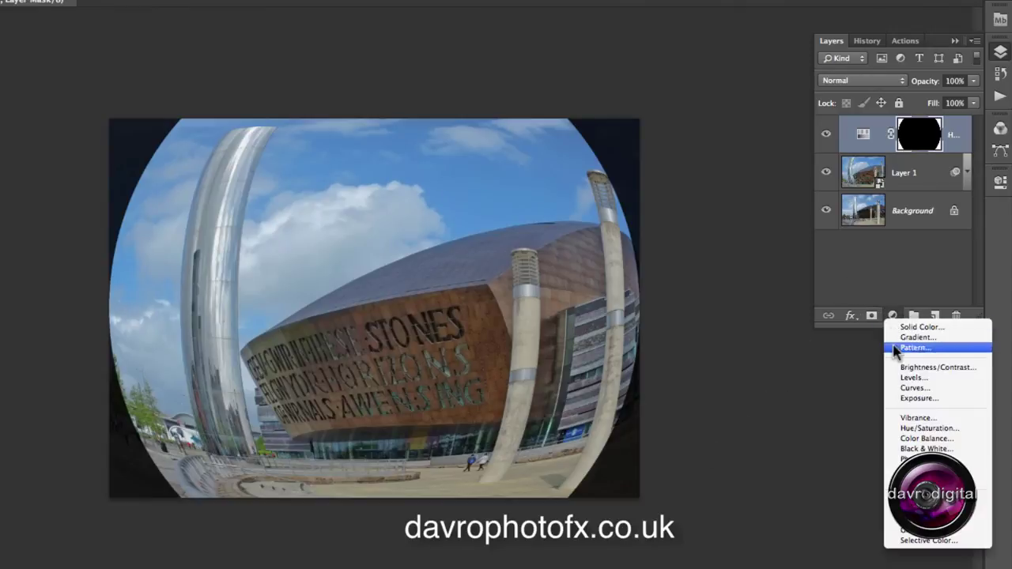
pyautogui.click(899, 378)
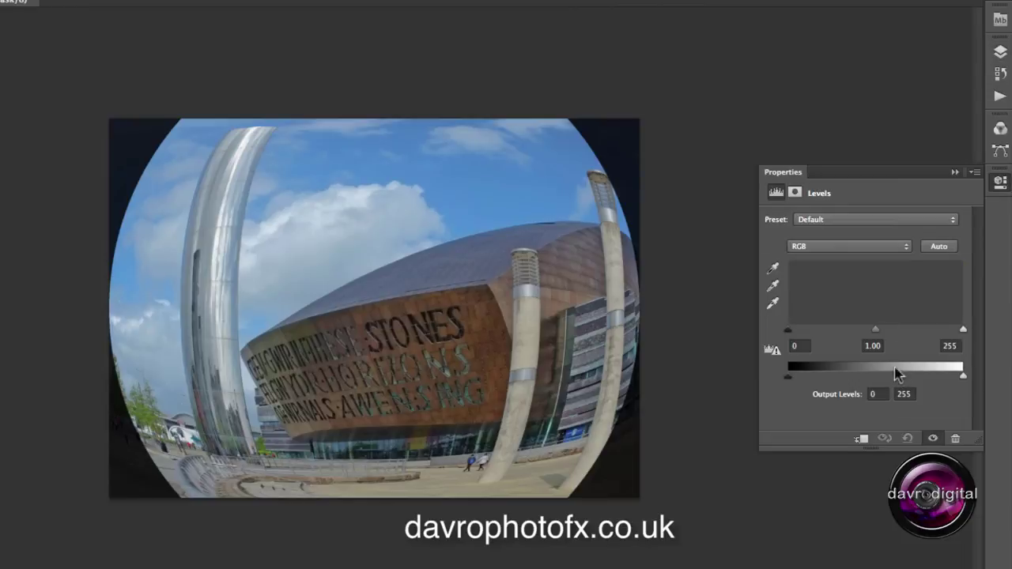
pyautogui.keyDown('alt'); pyautogui.click(962, 331); pyautogui.keyUp('alt')
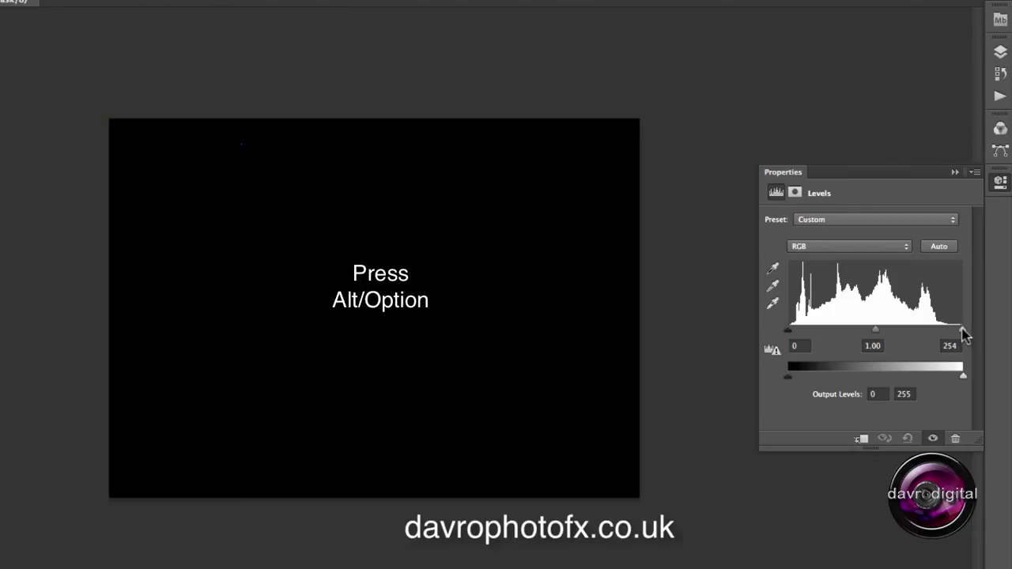
pyautogui.moveTo(960, 332); pyautogui.dragTo(938, 333)
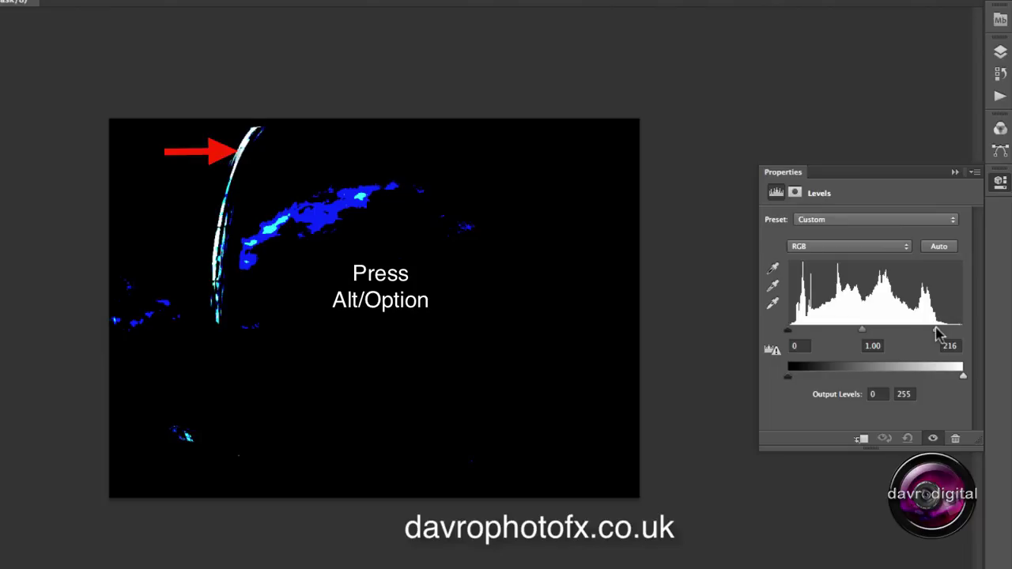
pyautogui.moveTo(937, 334); pyautogui.dragTo(956, 334)
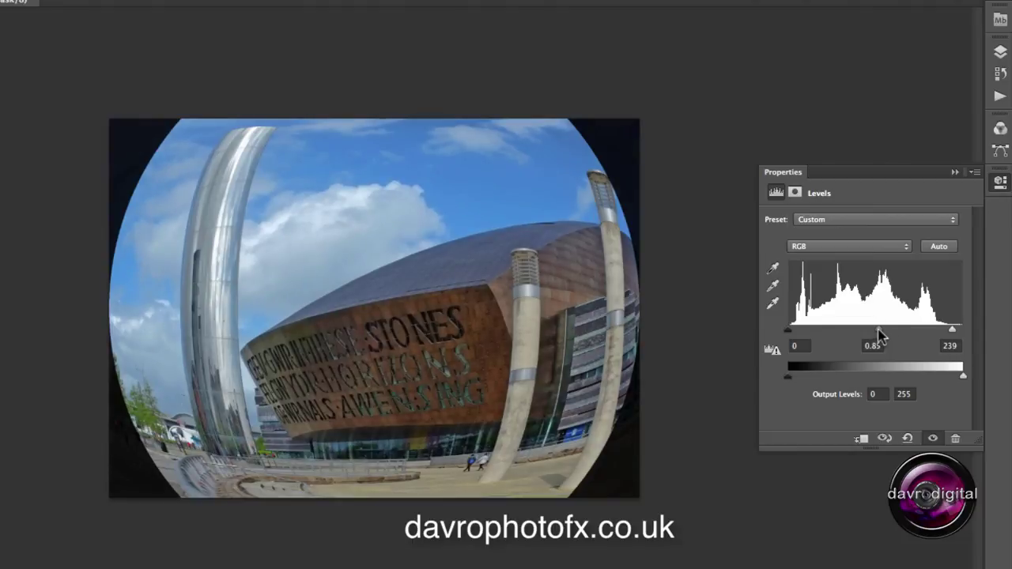
pyautogui.click(1000, 51)
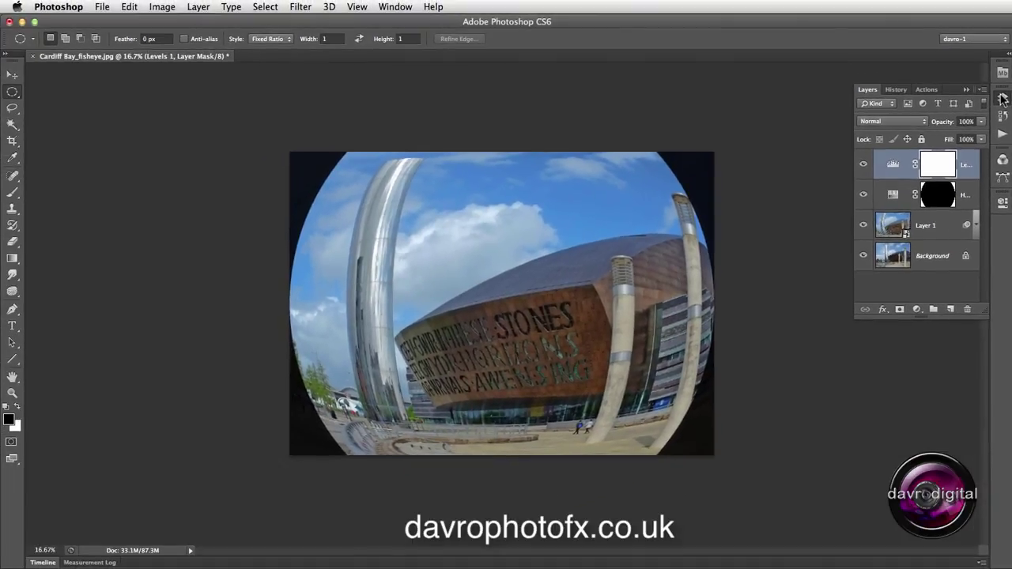
# Compare the effect with the original by showing only Background, restoring the layers above one by one, and toggling the Hue/Saturation layer off and on
pyautogui.press('super+equal')
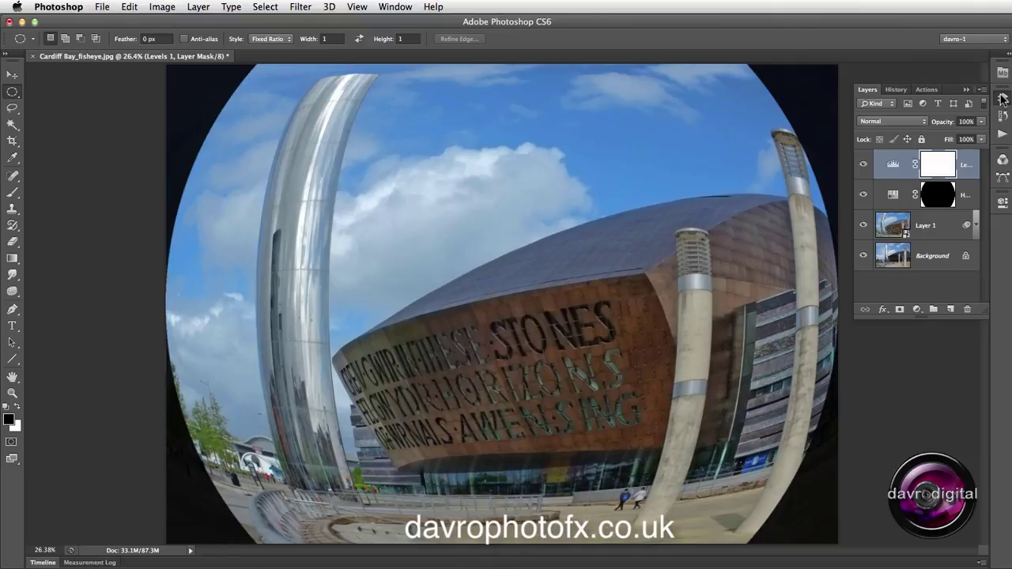
pyautogui.keyDown('alt'); pyautogui.click(863, 256); pyautogui.keyUp('alt')
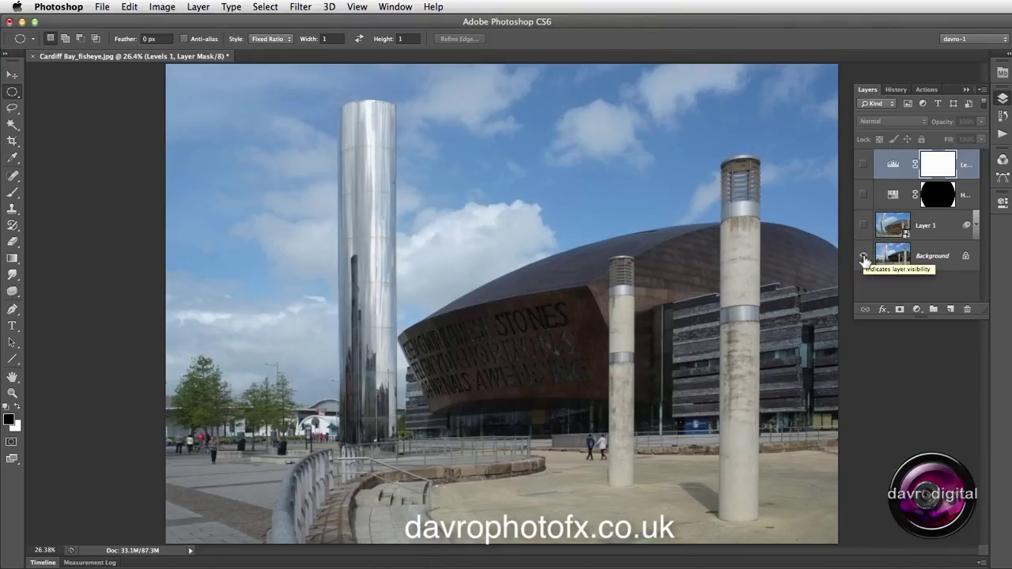
pyautogui.click(864, 226)
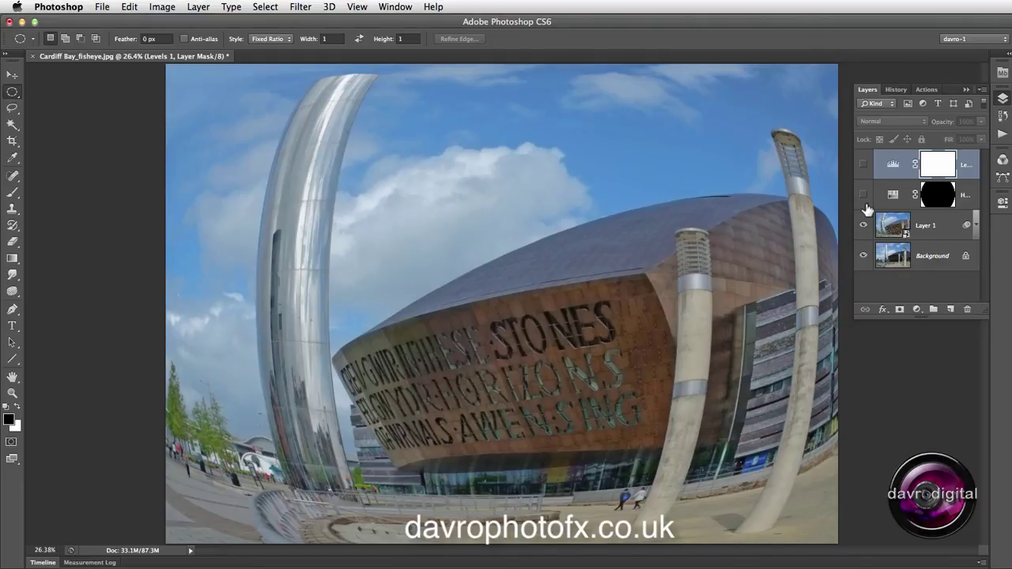
pyautogui.click(863, 195)
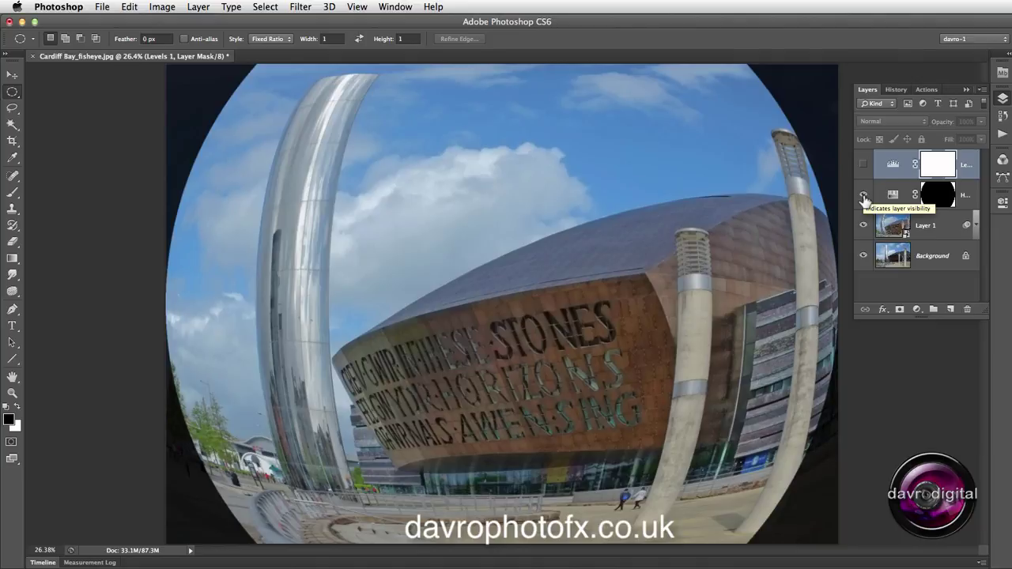
pyautogui.click(863, 164)
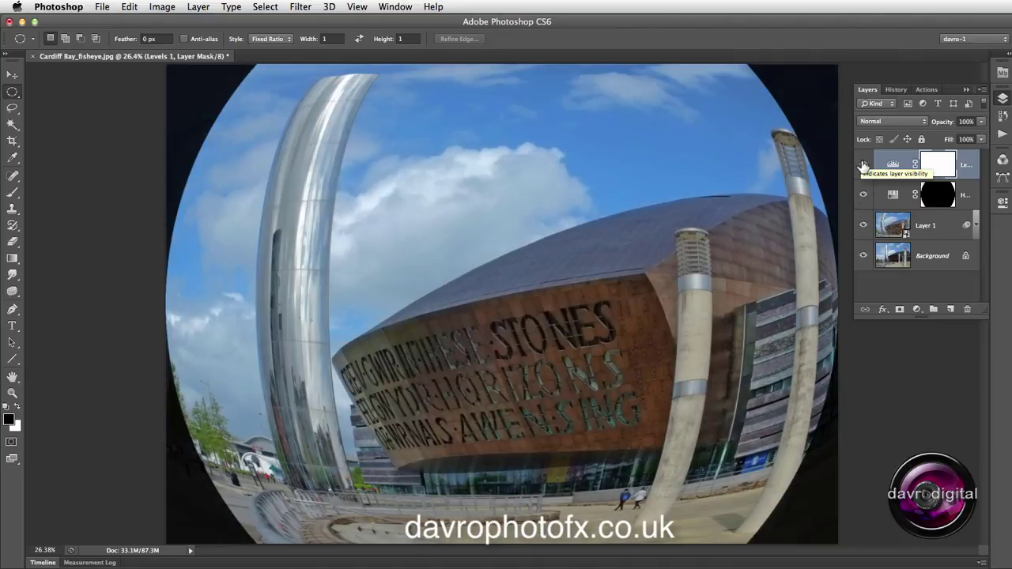
pyautogui.click(864, 196)
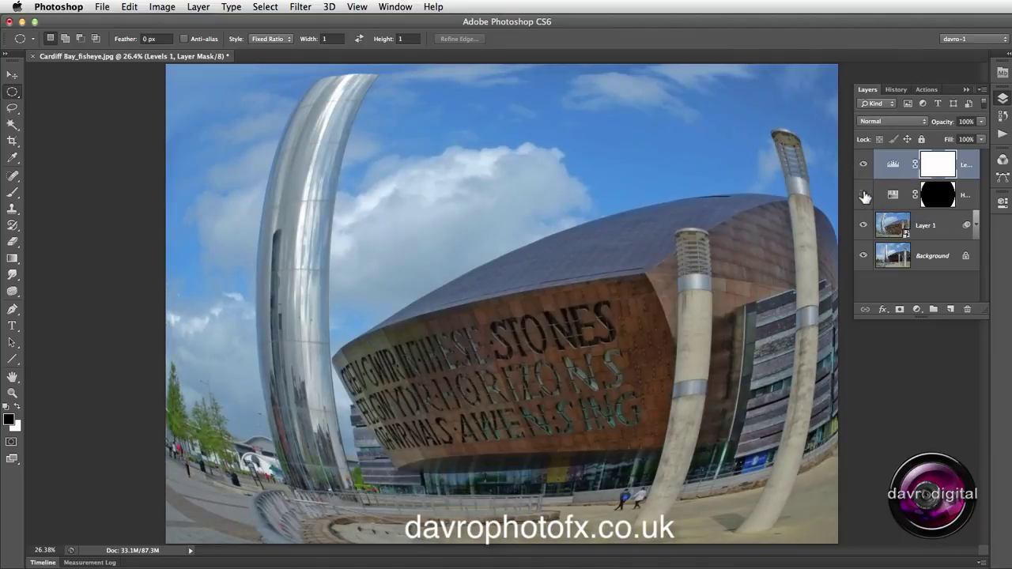
pyautogui.click(864, 196)
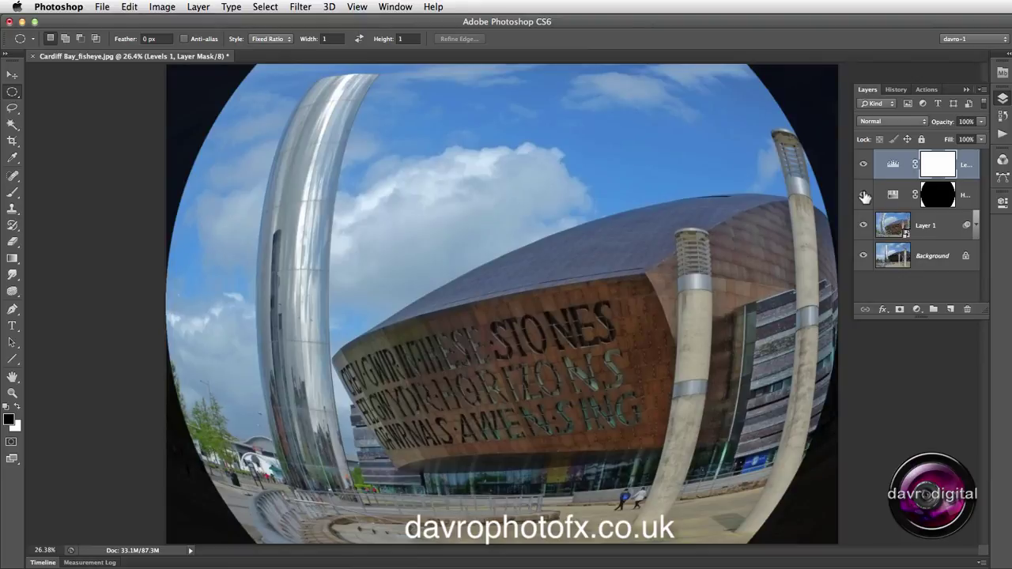